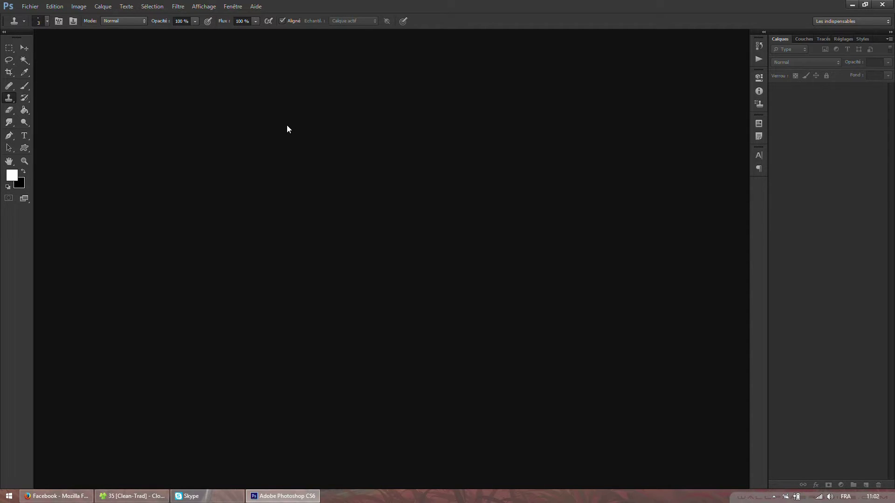
Show the Scripts (actions) list and collapse the Area No Kishi script in it
click(232, 10)
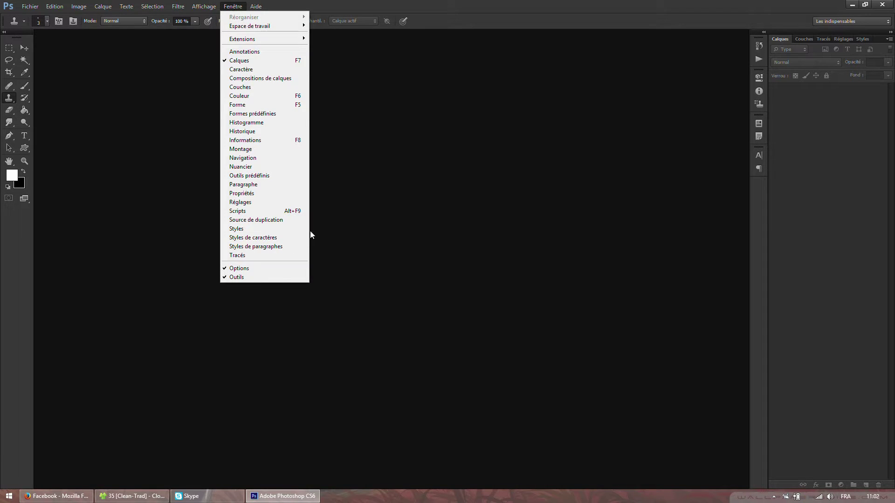
click(240, 212)
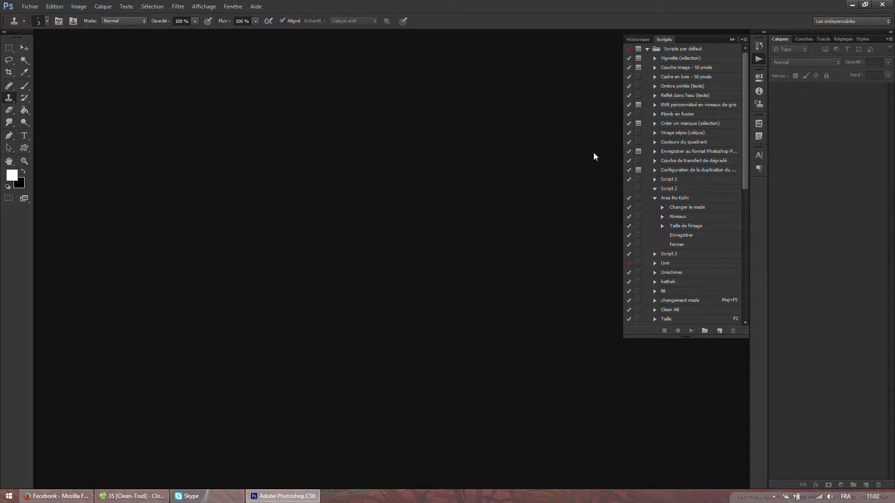
click(655, 198)
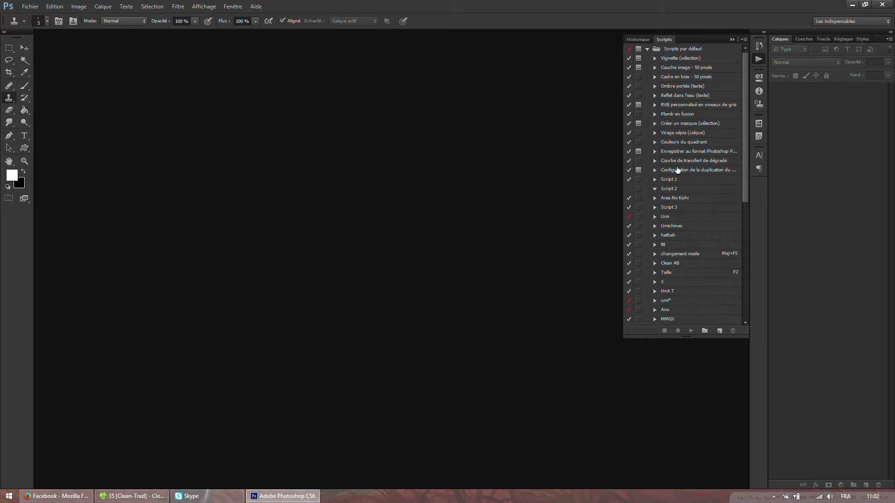
Expand the Alphapolis set to review the commands of its script, and collapse the set again
scroll(744, 196, down, 7)
scroll(736, 294, down, 1)
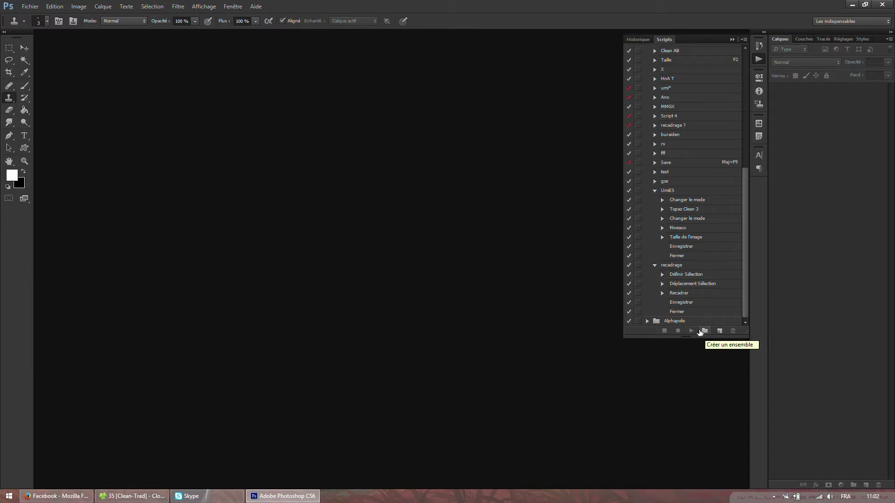
click(648, 321)
scroll(685, 280, down, 3)
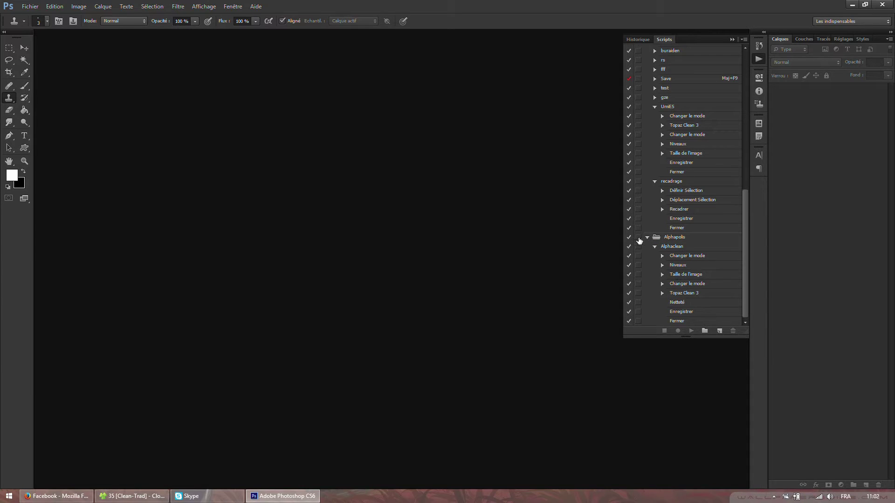
click(648, 238)
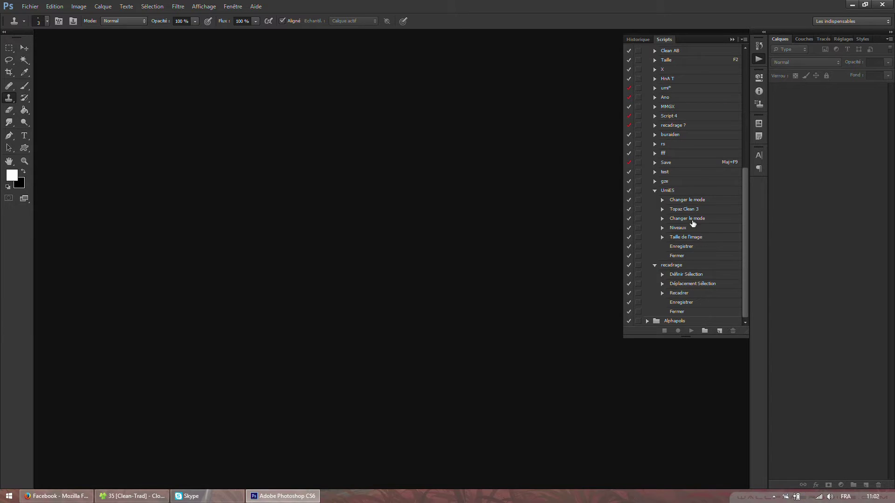
Collapse the UmiES and recadrage scripts in the default script set
click(676, 229)
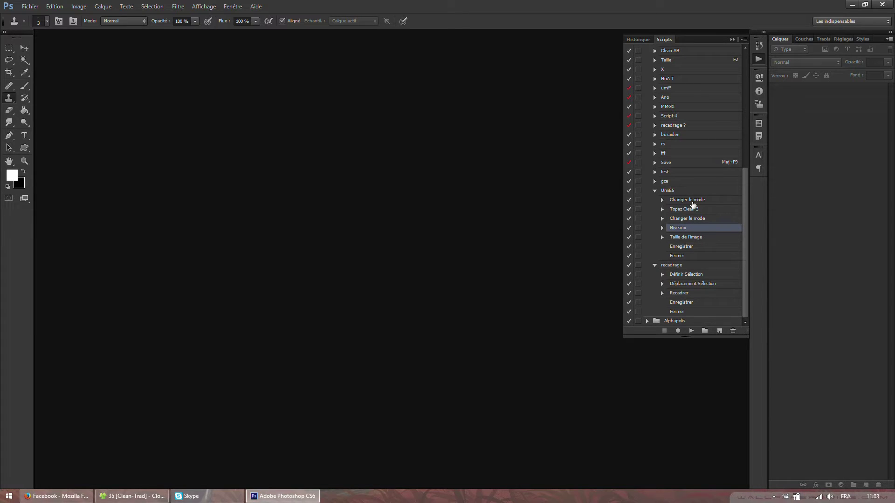
click(674, 192)
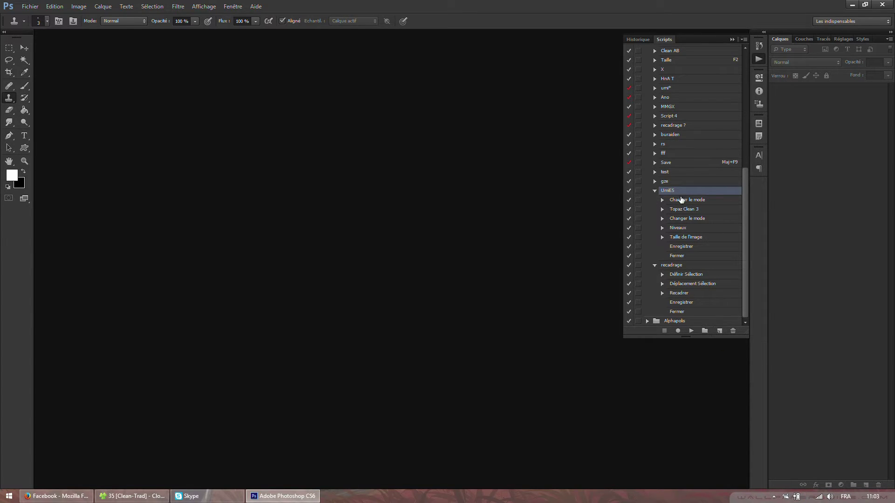
click(655, 192)
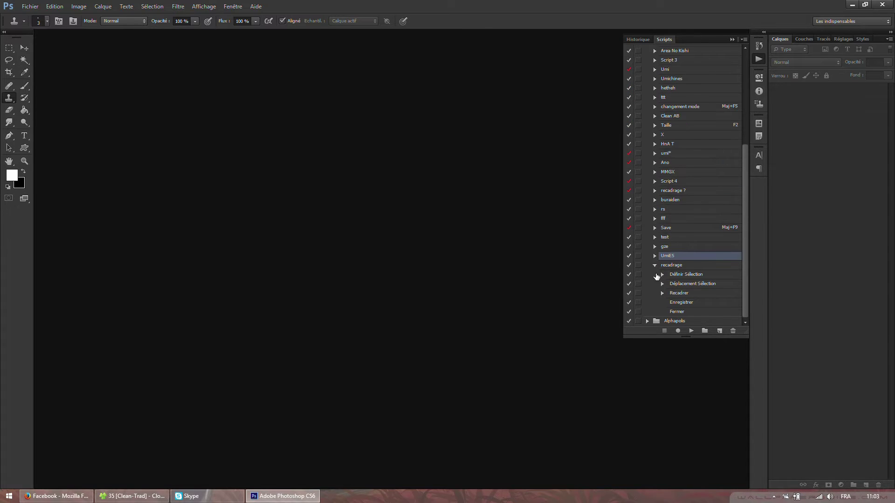
click(654, 266)
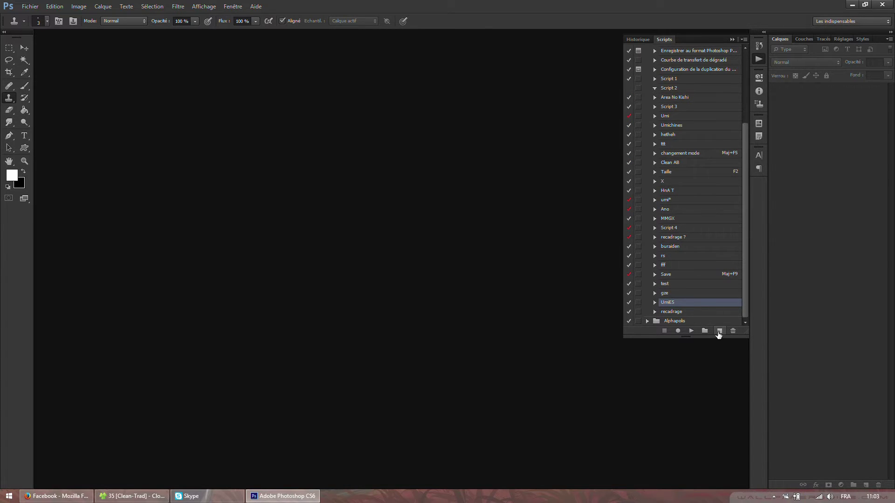
Create a new script named "Clean Angel Beats T6" in the default set and start recording it
click(719, 332)
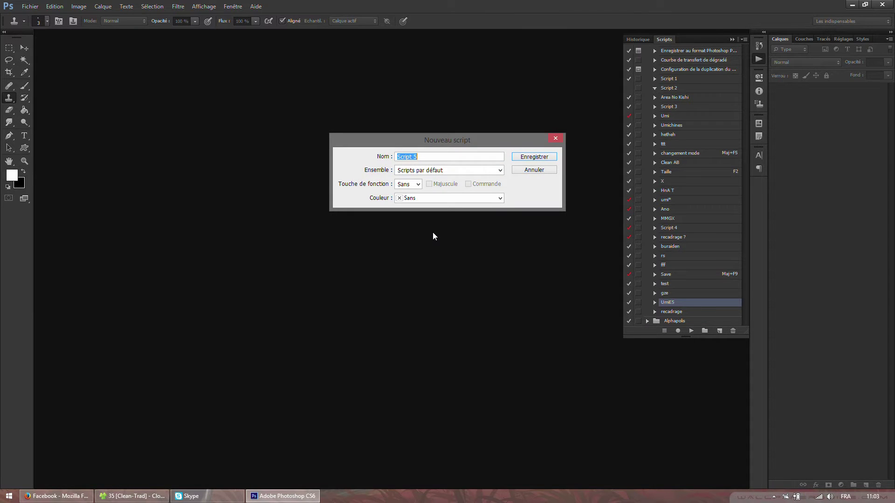
text(Changem)
key(BackSpace)
key(BackSpace)
key(BackSpace)
key(BackSpace)
key(BackSpace)
key(BackSpace)
text(lean Angel Beats)
key(Return)
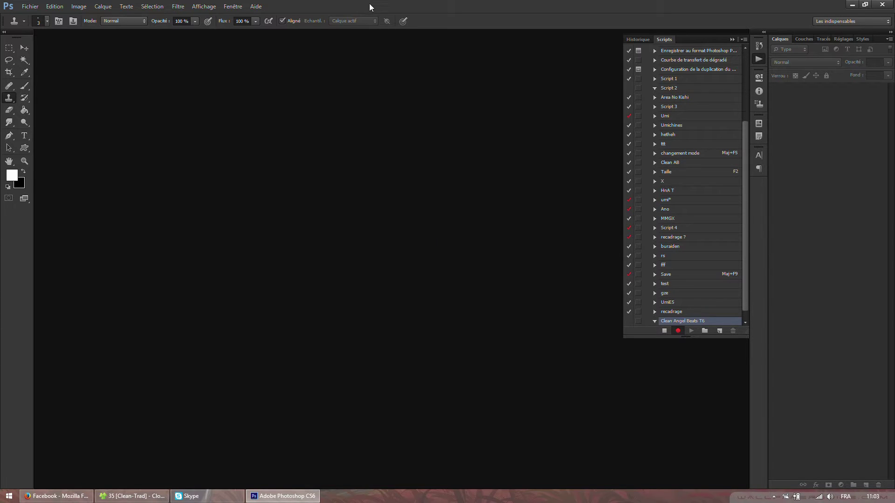
Place Photoshop beside the 35 [Clean-Trad] folder and examine the line and white-area quality of 11.png in the photo viewer
drag(364, 7, 894, 14)
click(296, 7)
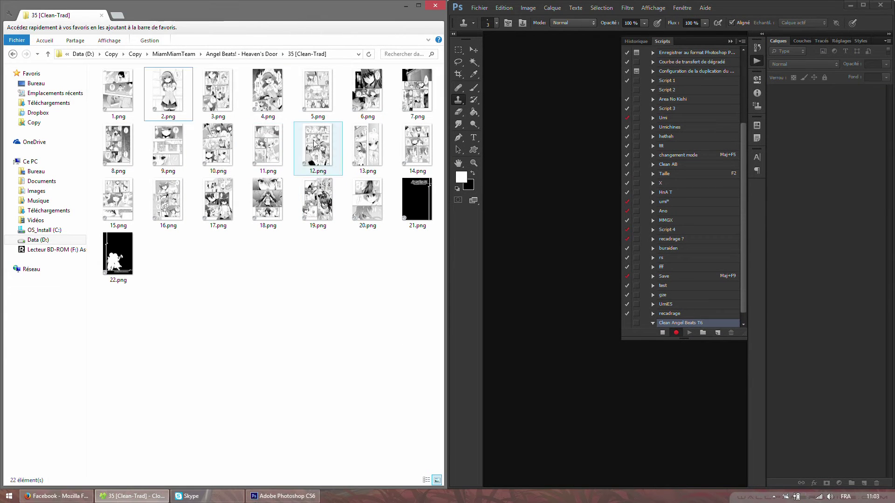
double_click(268, 146)
click(175, 473)
drag(201, 401, 228, 466)
scroll(225, 248, up, 1)
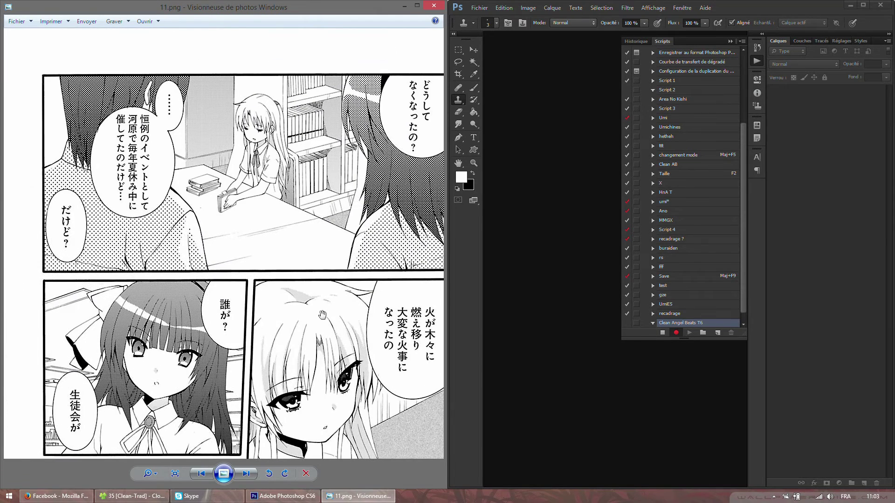
scroll(282, 226, up, 4)
scroll(301, 206, up, 2)
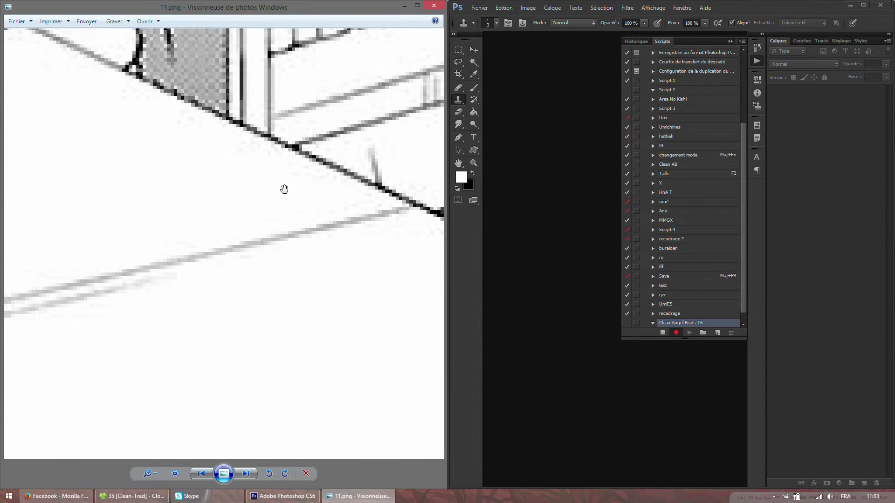
scroll(350, 204, down, 3)
scroll(315, 256, down, 4)
drag(289, 230, 244, 209)
click(434, 5)
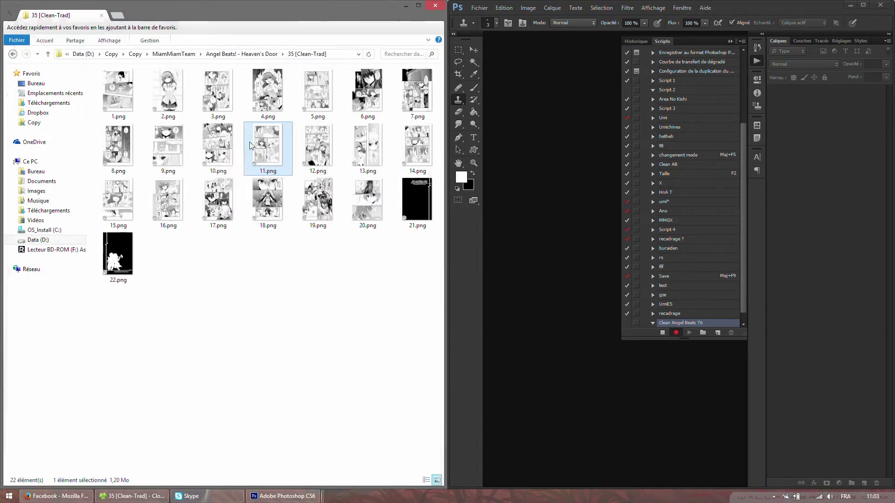
Open 11.png from the folder in Photoshop and maximize the Photoshop window
drag(287, 100, 525, 176)
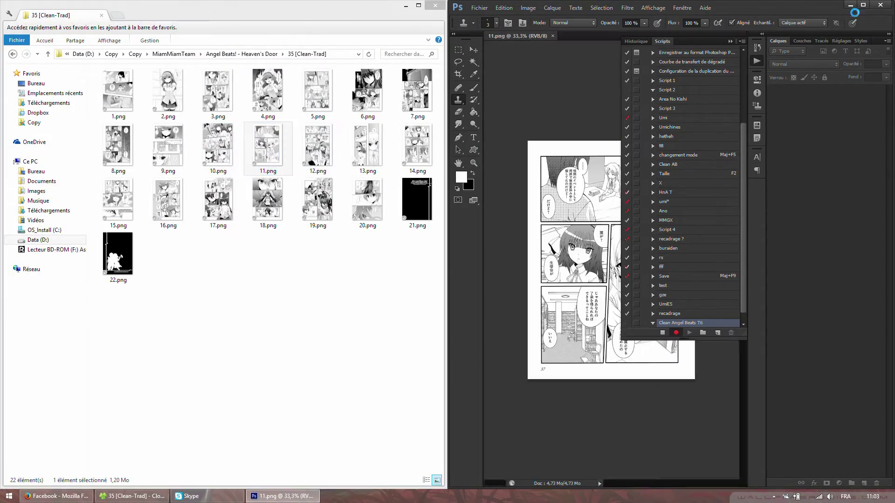
click(863, 5)
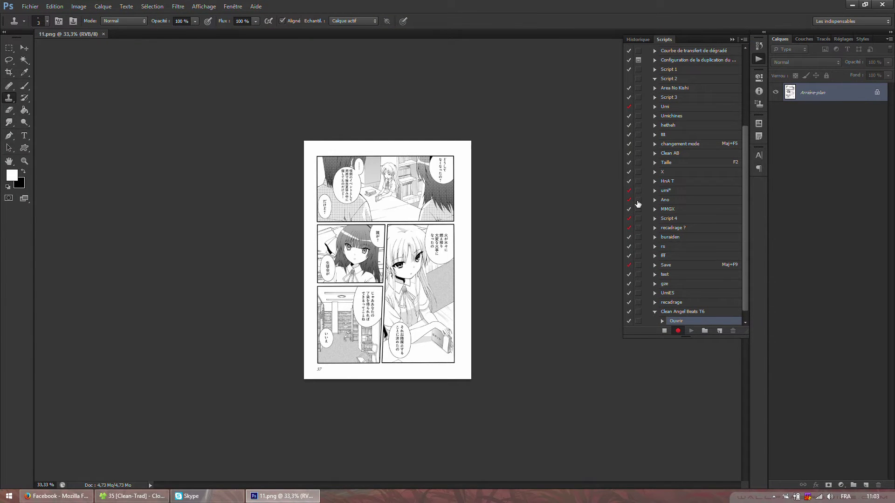
Delete the recorded Ouvrir command from the Clean Angel Beats T6 script and resume recording
scroll(667, 241, down, 1)
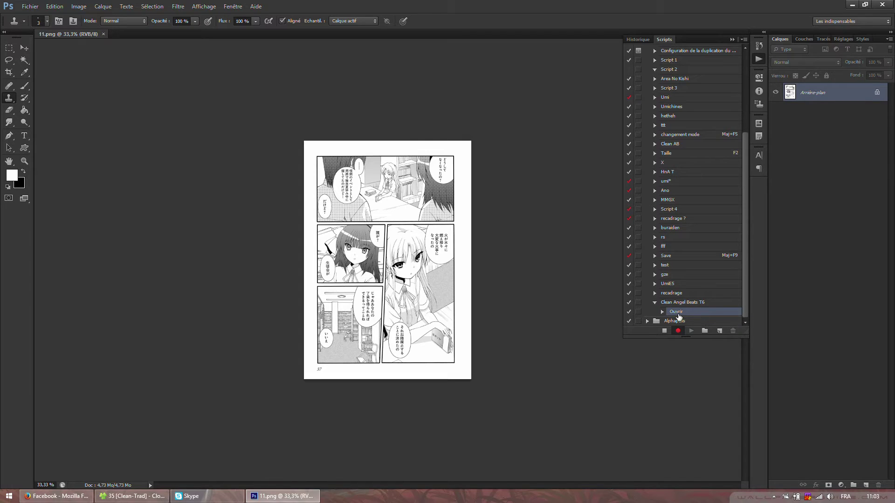
click(664, 331)
click(733, 330)
key(Return)
click(678, 330)
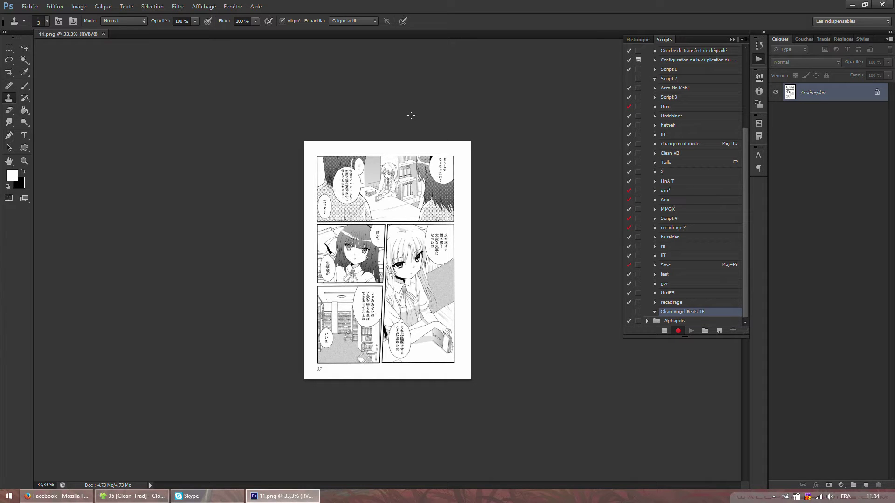
Convert the manga page to grayscale mode (Niveaux de gris) as a recorded command
scroll(411, 116, up, 5)
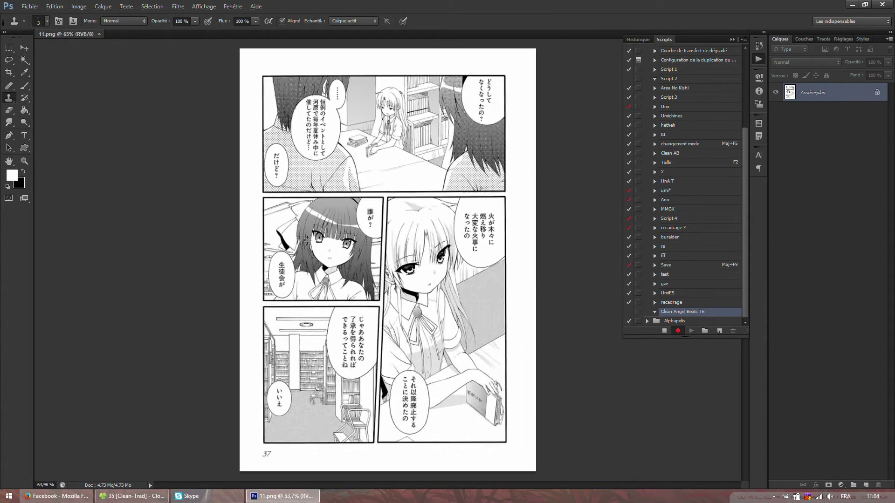
click(78, 6)
mouse_move(140, 17)
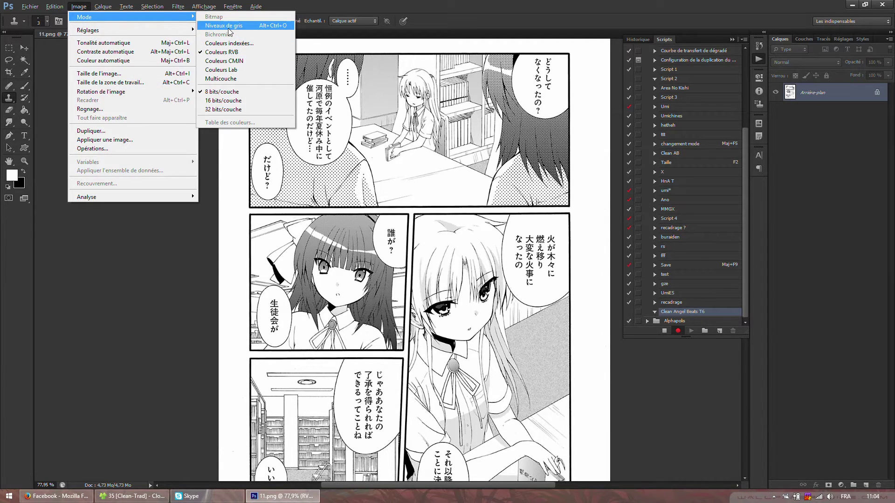
click(229, 26)
scroll(746, 312, down, 1)
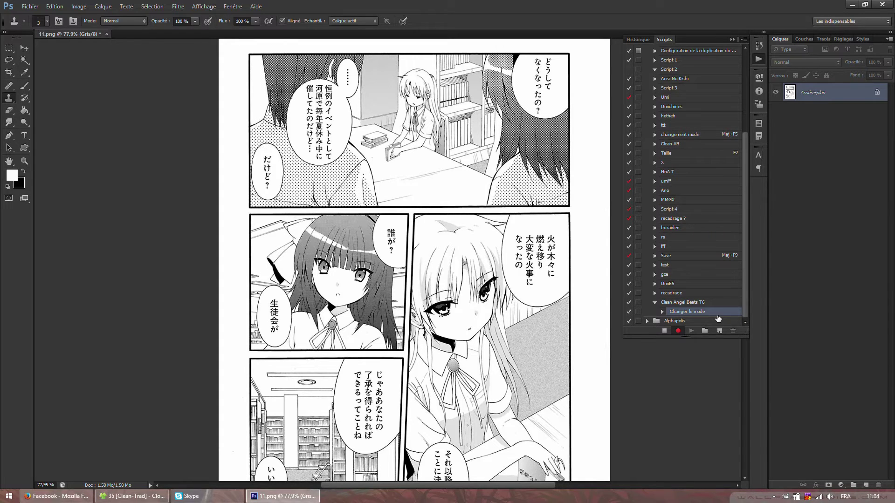
click(77, 7)
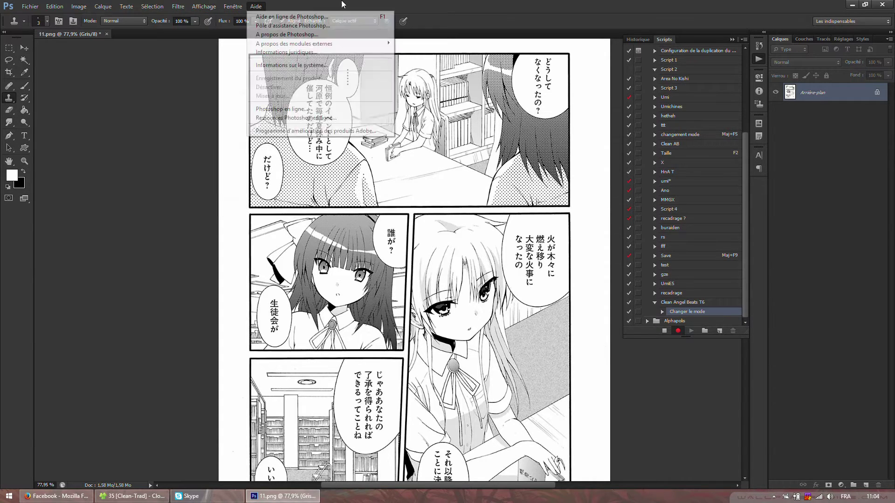
click(78, 6)
mouse_move(80, 32)
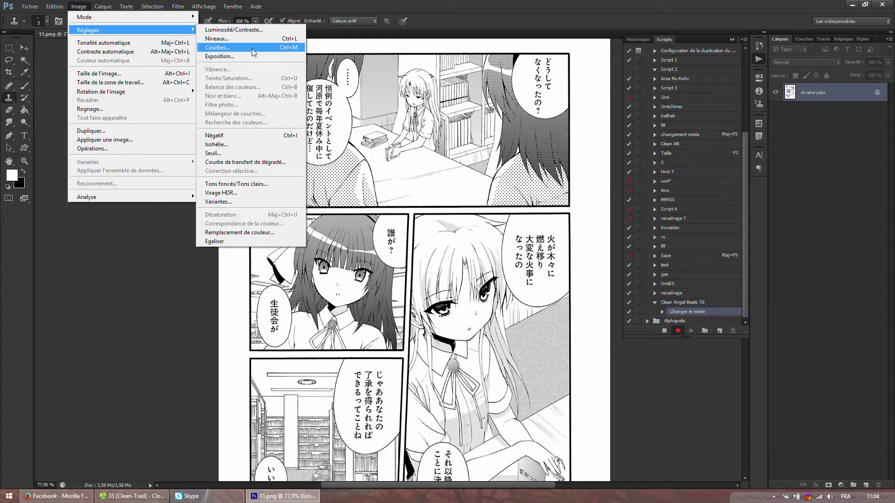
click(249, 43)
click(368, 261)
key(s)
Apply a Levels adjustment to the page with the white input level set to 240
scroll(447, 265, up, 10)
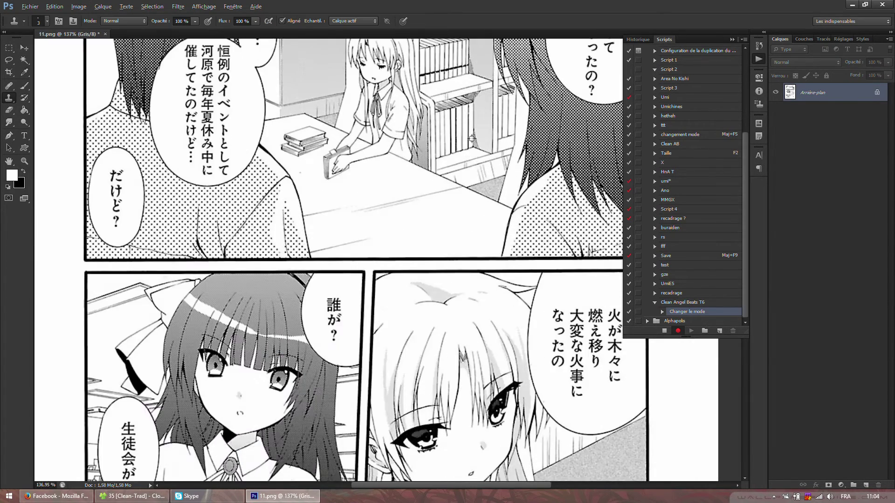
click(79, 7)
mouse_move(99, 31)
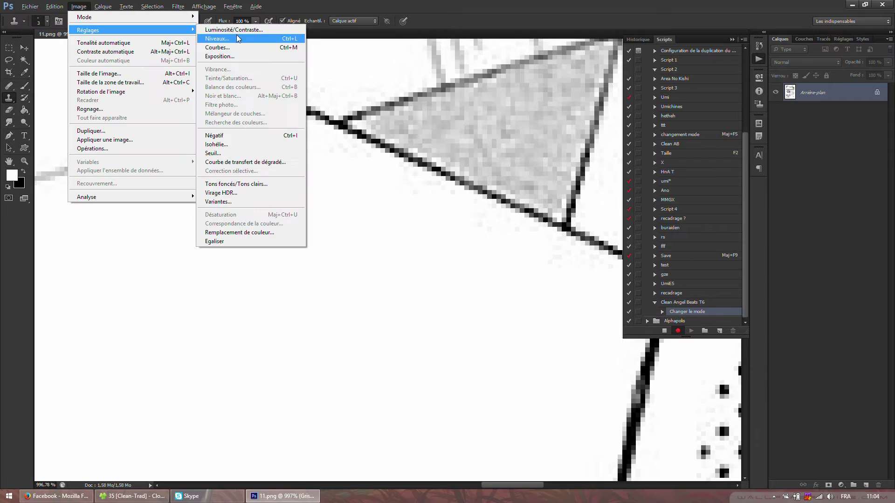
click(212, 39)
drag(298, 382, 270, 383)
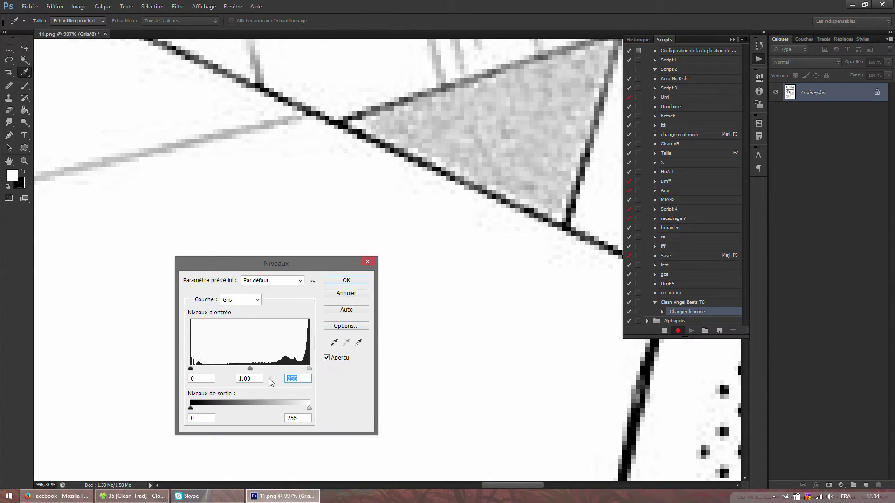
text(242)
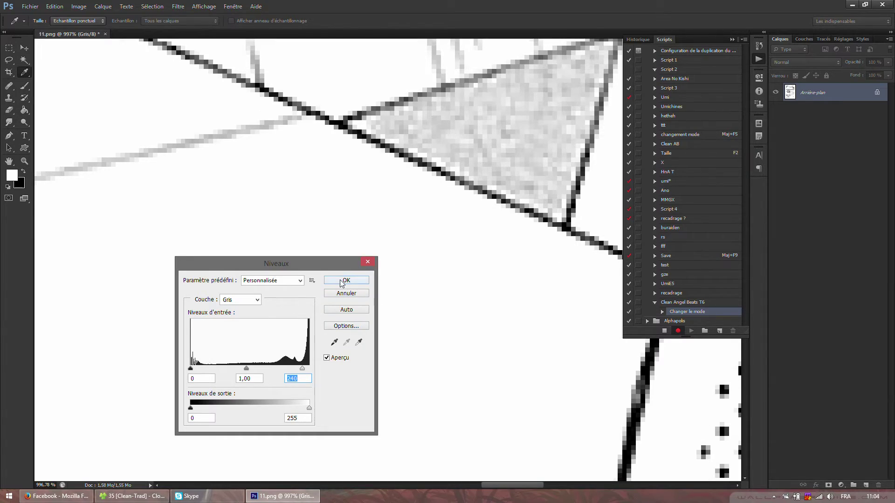
click(345, 281)
key(s)
scroll(492, 264, down, 5)
scroll(492, 264, down, 4)
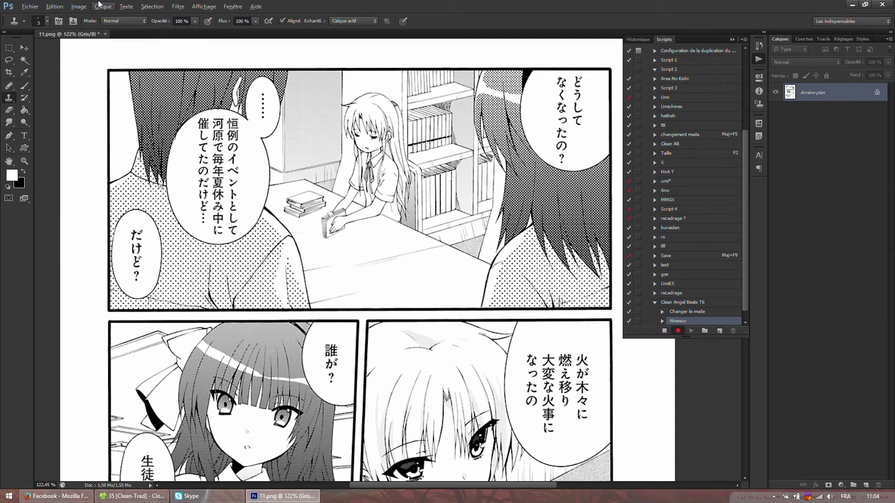
Resize the page to a resolution of 72 pixels/inch and a height of 1100 pixels, keeping its proportions
click(78, 7)
click(83, 74)
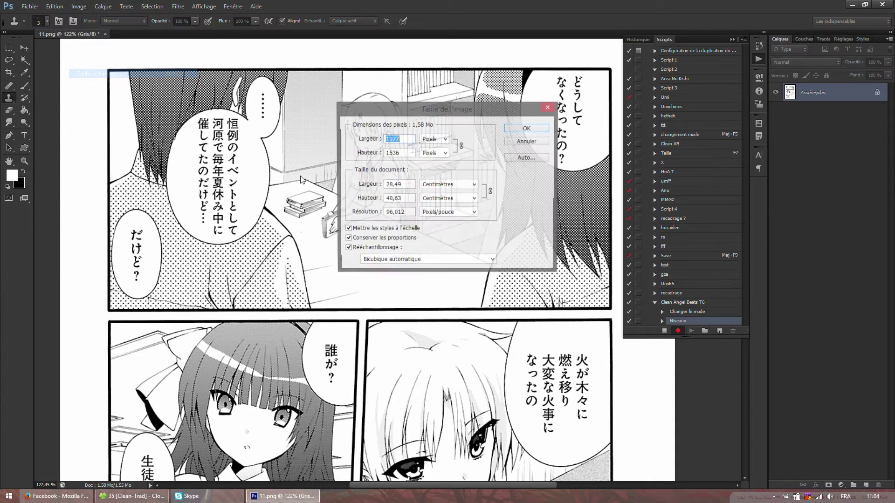
drag(405, 213, 384, 213)
text(72)
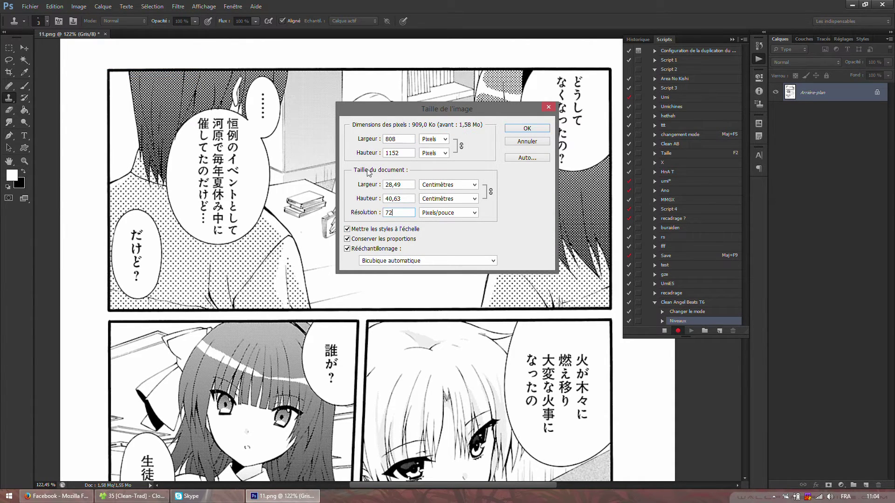
double_click(401, 154)
text(11)
click(527, 128)
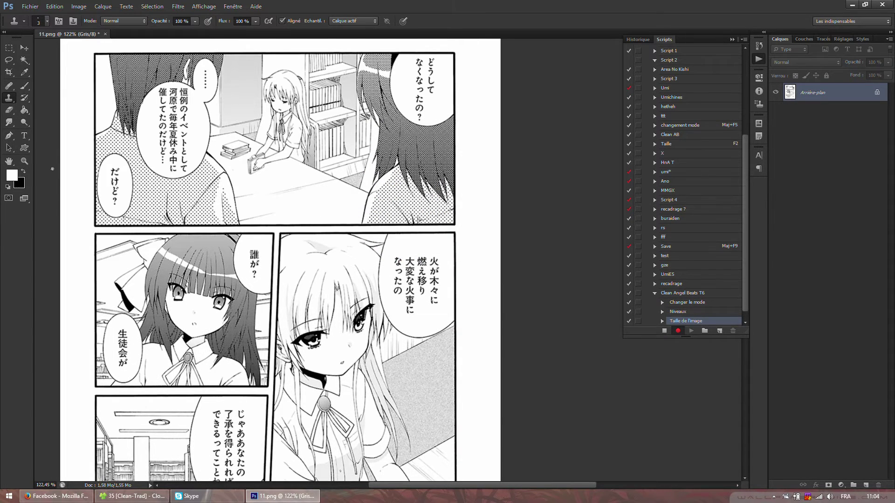
double_click(24, 161)
scroll(219, 140, down, 3)
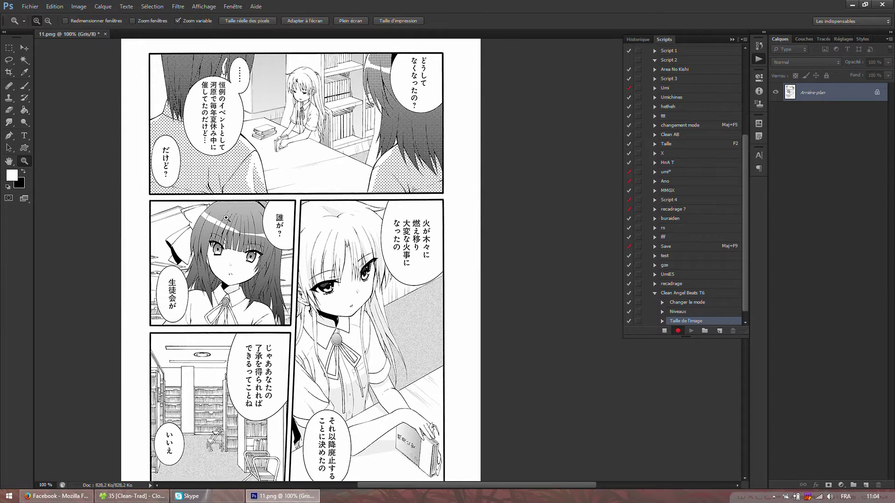
scroll(226, 218, down, 2)
scroll(226, 217, up, 2)
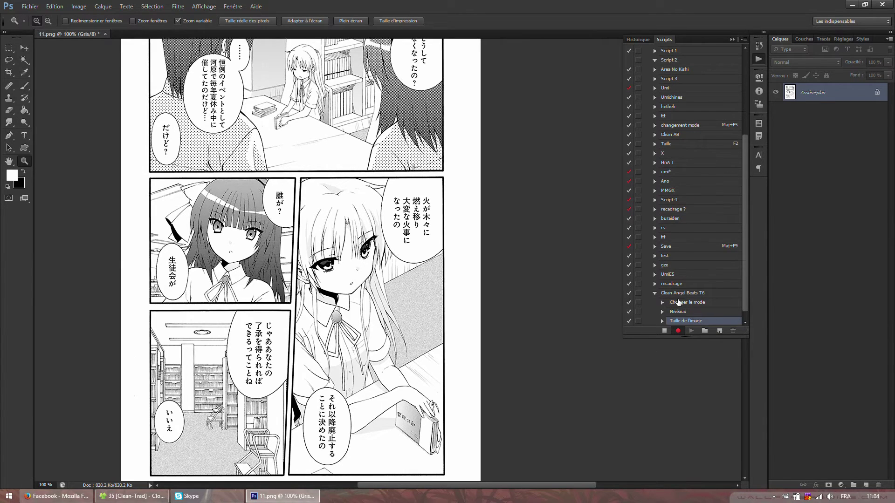
Record saving and closing the page as the script's final commands, and stop the recording
key(ctrl+s)
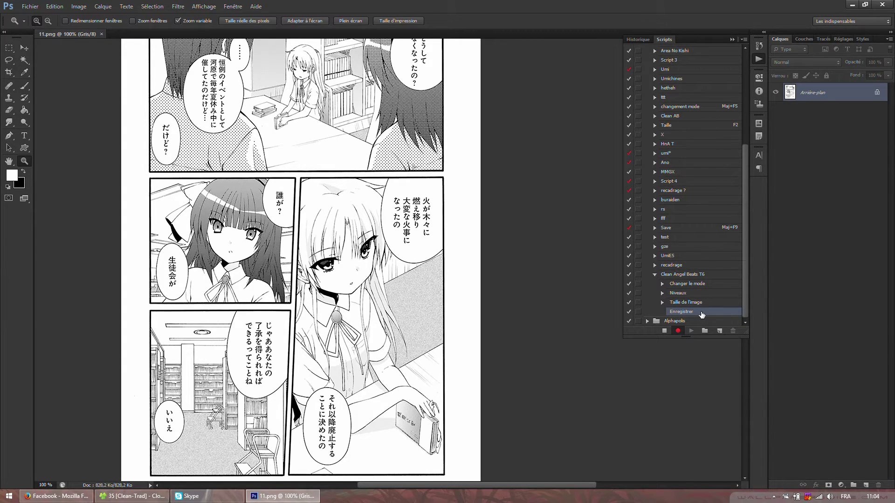
key(ctrl+w)
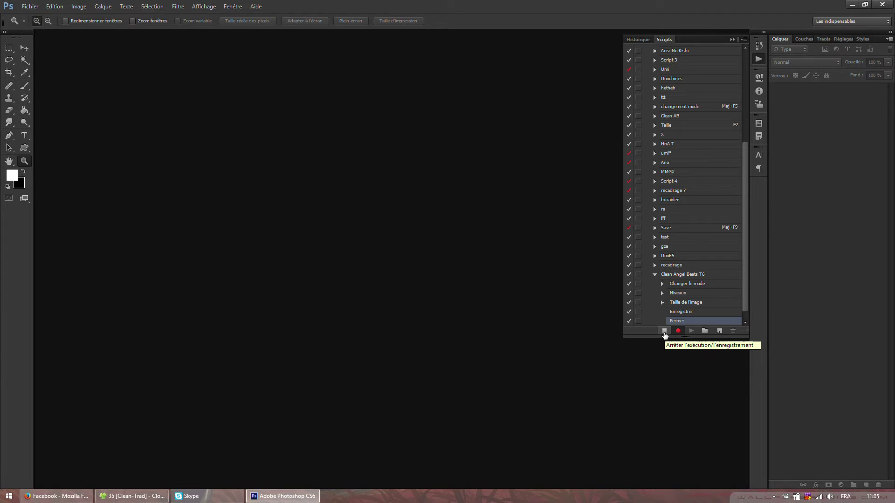
click(664, 331)
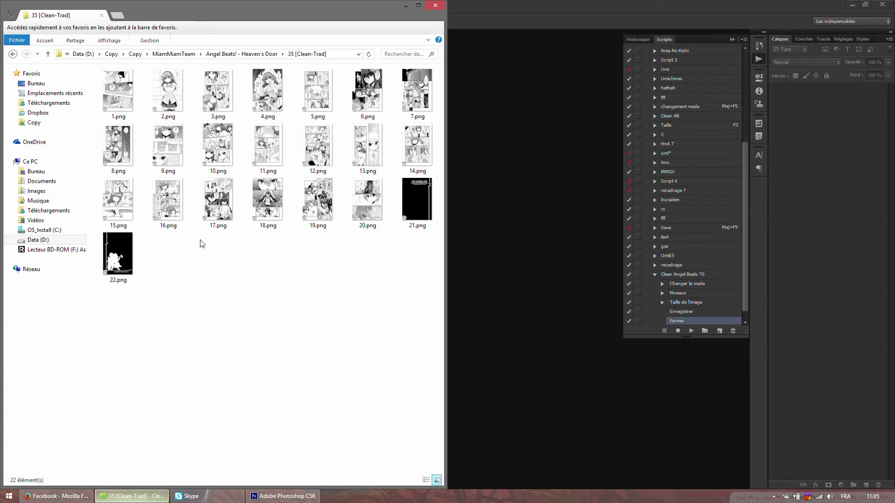
Switch to the 35 [Clean-Trad] folder and inspect the cleaned 11.png at actual size in the photo viewer
click(132, 496)
double_click(254, 153)
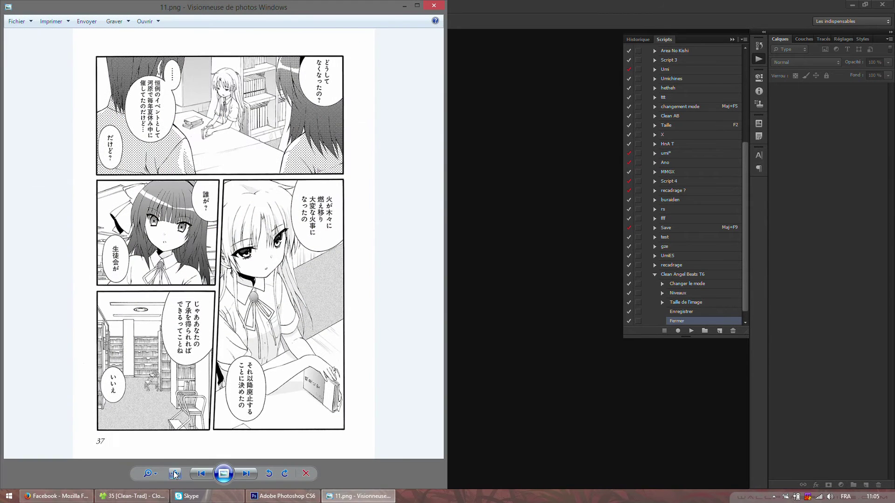
scroll(381, 35, down, 2)
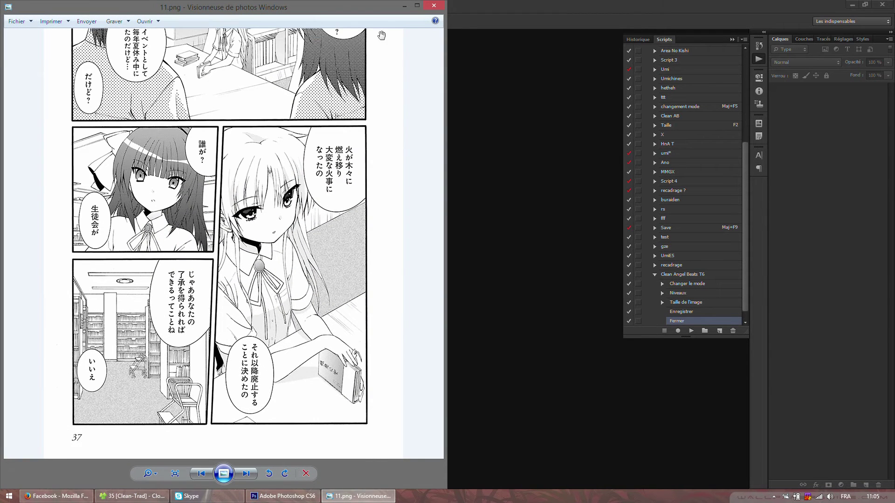
scroll(433, 10, up, 2)
click(432, 9)
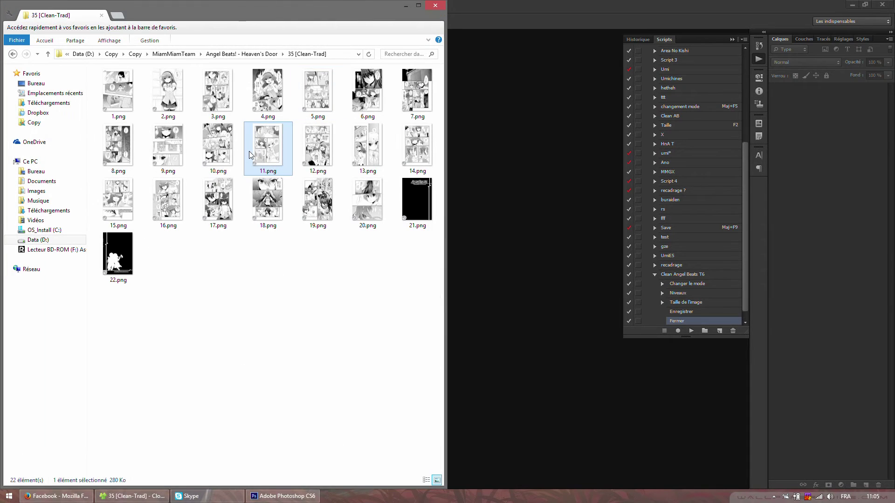
Open 4.png from the 35 [Clean-Trad] folder in Photoshop and run the Clean Angel Beats T6 script on it
click(256, 100)
drag(256, 100, 538, 180)
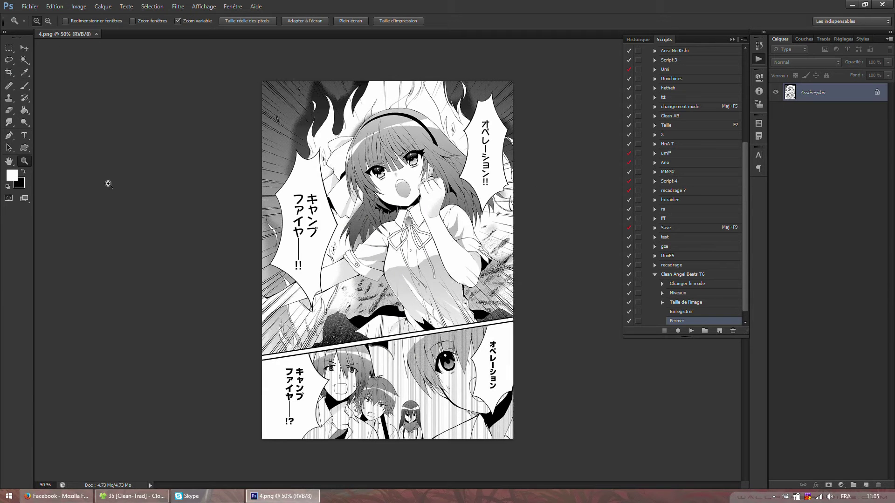
click(683, 275)
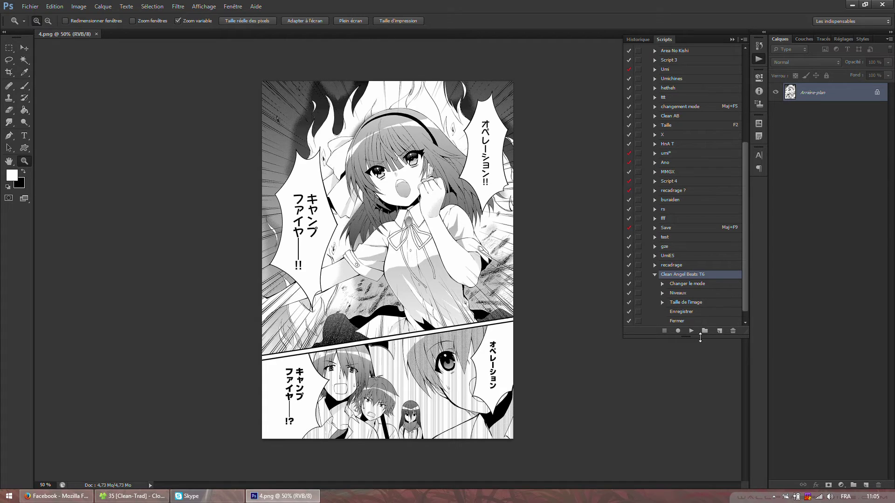
click(691, 332)
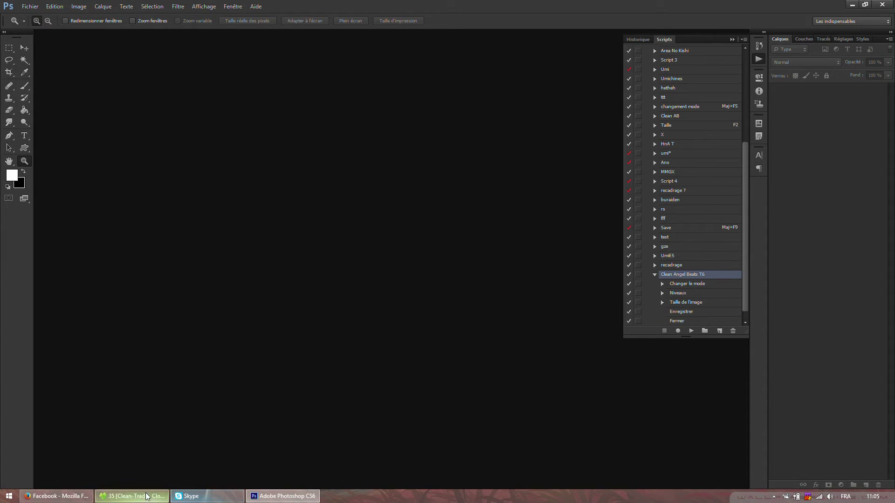
Check 4.png in the 35 [Clean-Trad] folder and go up to the Angel Beats! - Heaven's Door folder
click(132, 496)
click(278, 118)
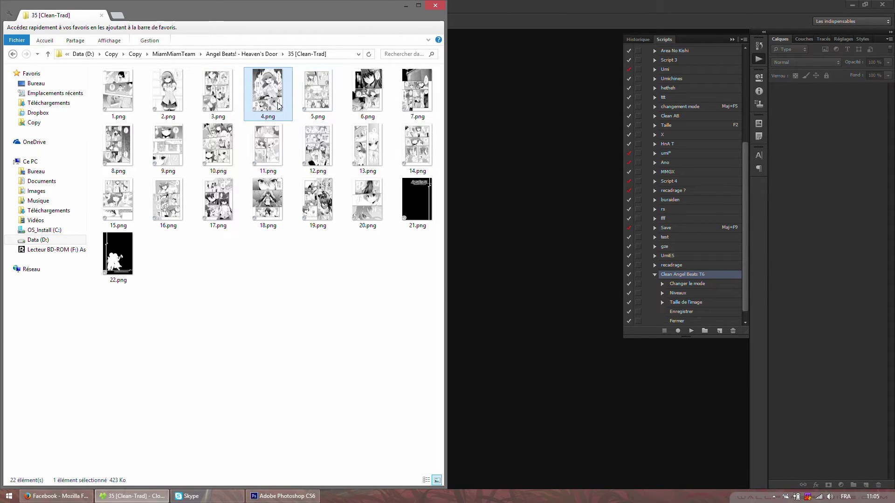
drag(279, 103, 177, 54)
drag(213, 144, 187, 55)
click(237, 54)
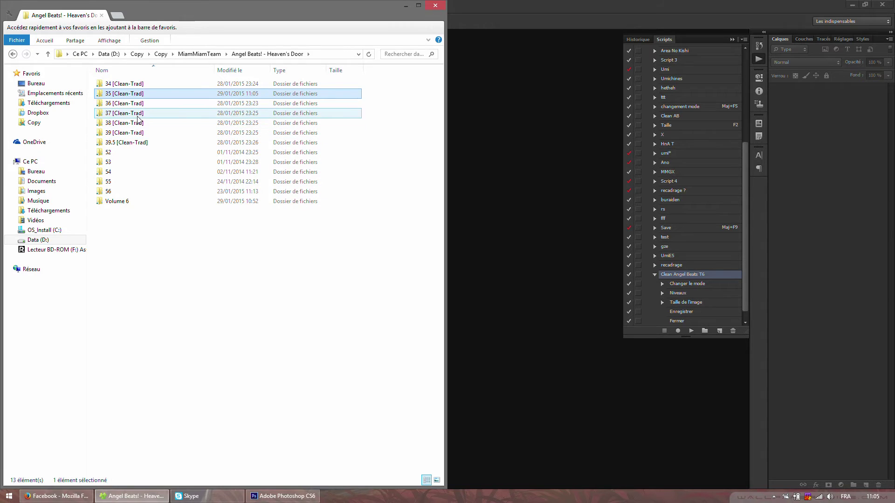
Return to Photoshop and open batch processing (Traitement par lots) for the Clean Angel Beats T6 script
click(554, 182)
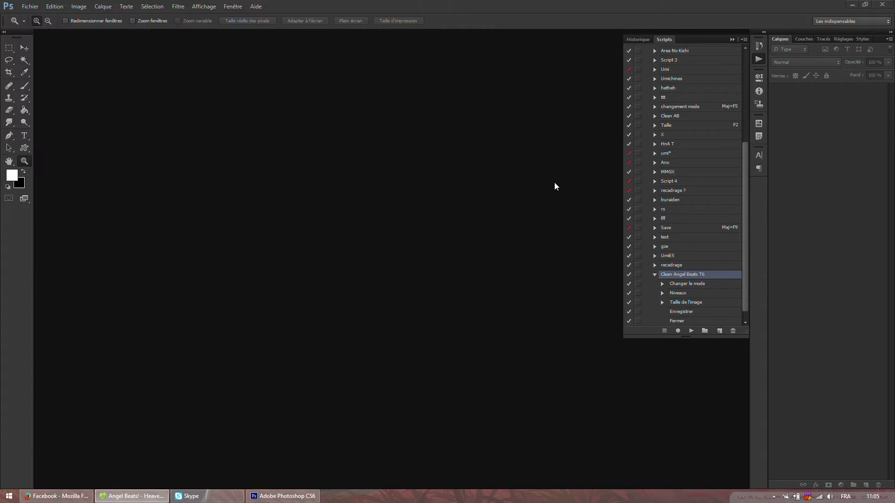
click(29, 7)
mouse_move(46, 192)
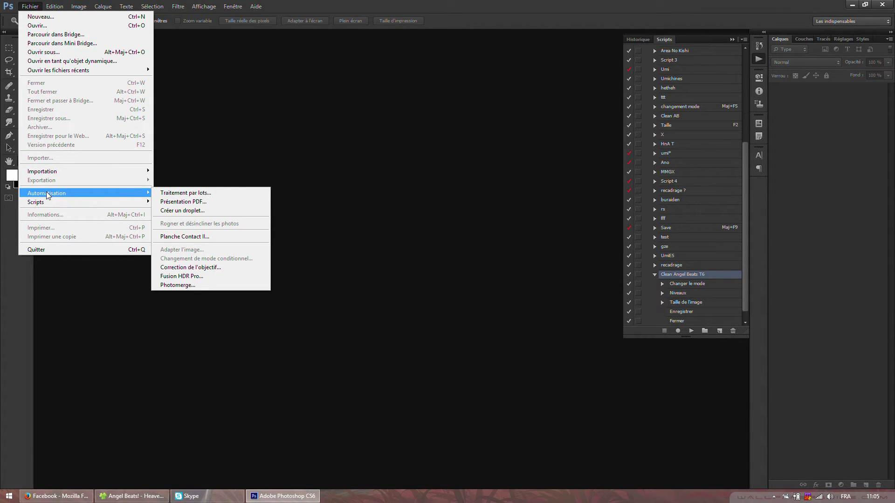
click(166, 193)
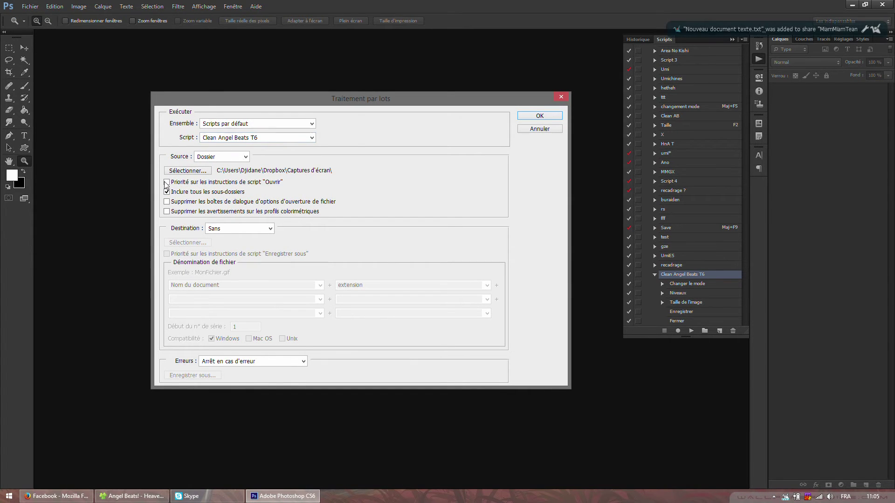
Select the 34 [Clean-Trad] folder inside D:\Copy\Copy\MiamMiamTeam\Angel Beats! - Heaven's Door for the batch source
click(189, 172)
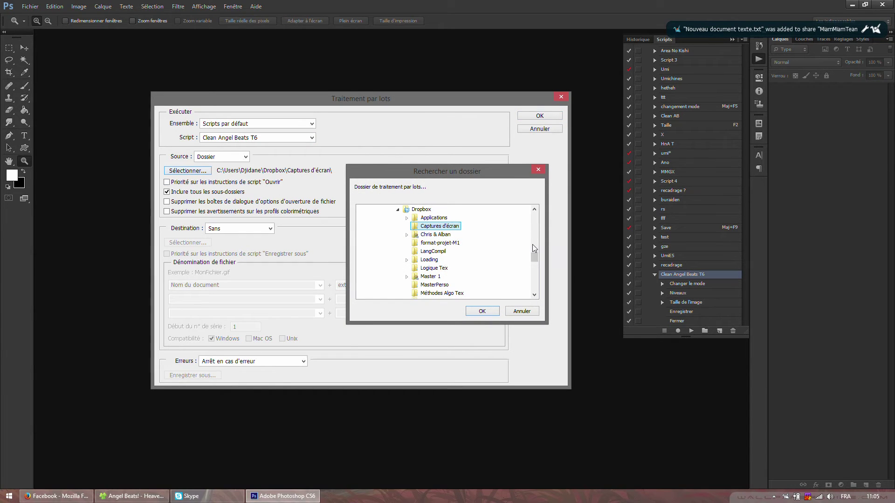
drag(534, 256, 535, 224)
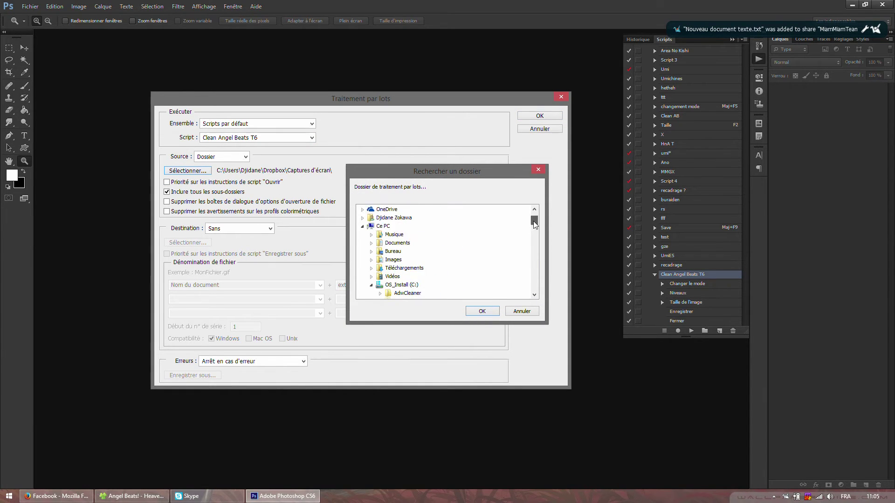
scroll(400, 272, down, 5)
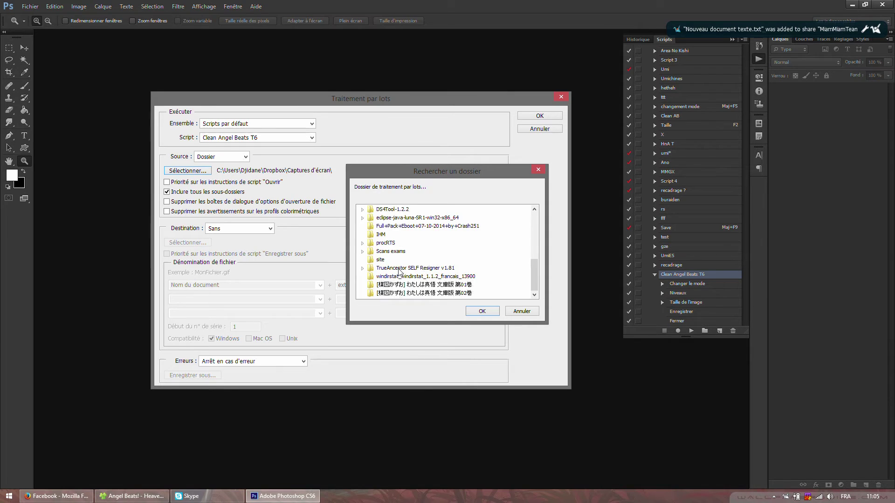
scroll(380, 248, up, 3)
click(371, 269)
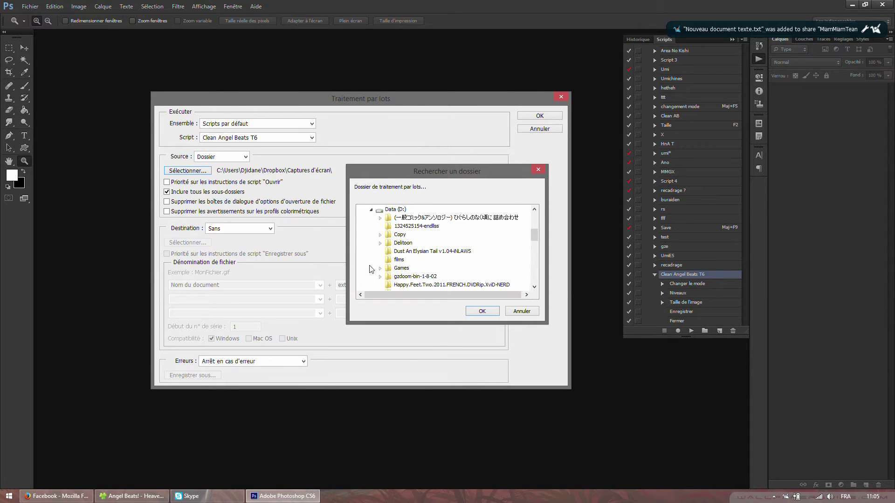
click(380, 235)
click(389, 243)
click(397, 251)
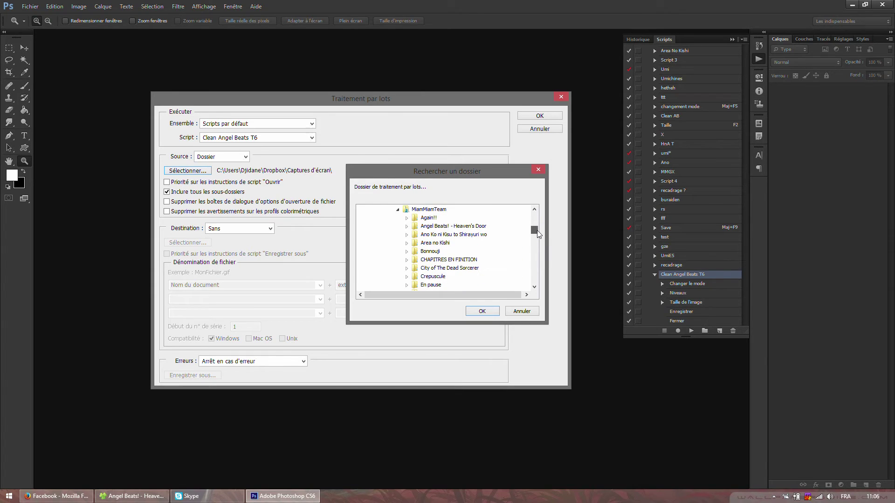
click(407, 227)
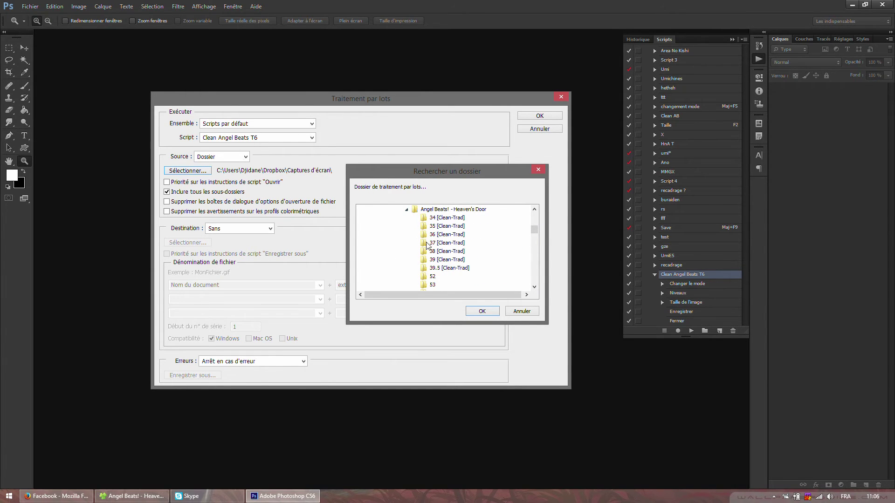
click(458, 218)
In File Explorer, move 1.jpg, 2.jpg, 3.png and 4.png from 34 [Clean-Trad] into the Angel Beats! - Heaven's Door folder
click(130, 496)
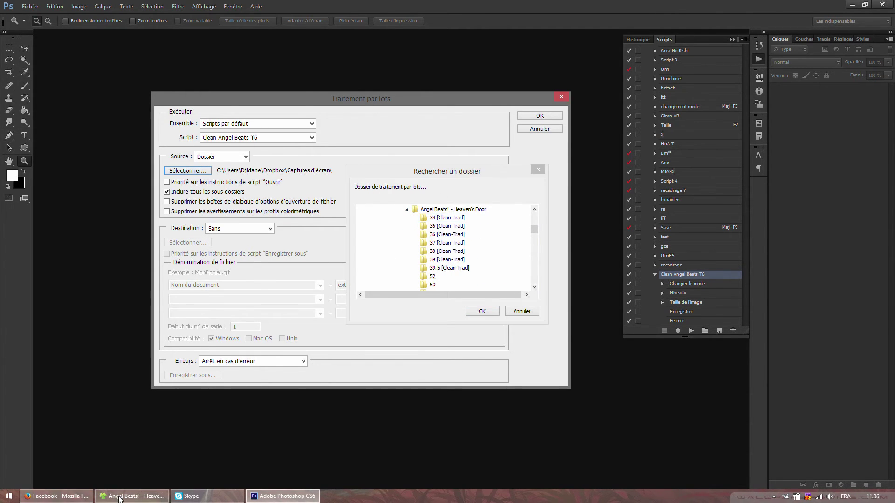
double_click(124, 84)
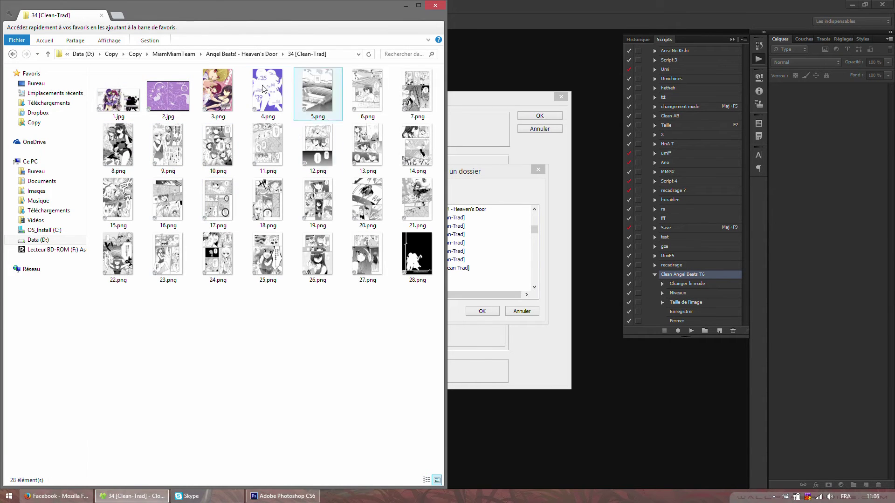
click(267, 94)
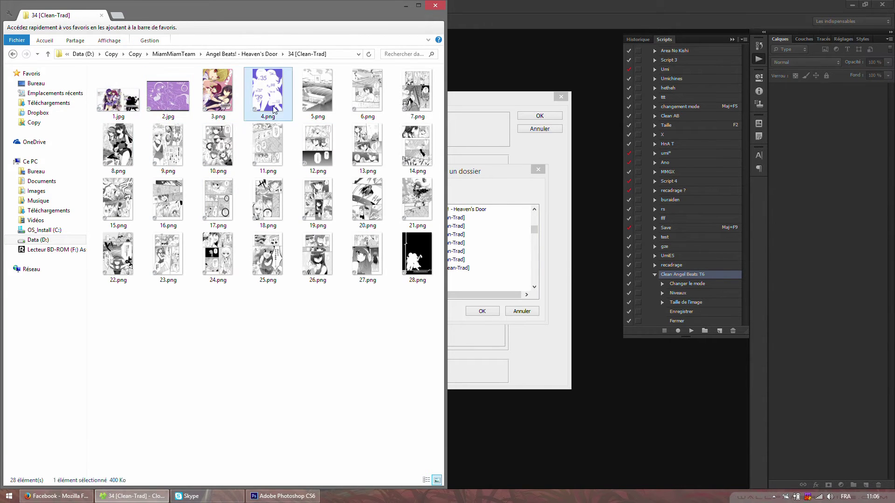
shift+click(127, 105)
drag(127, 105, 238, 53)
Back in Photoshop, confirm 34 [Clean-Trad] as the batch source folder and run the batch
click(476, 241)
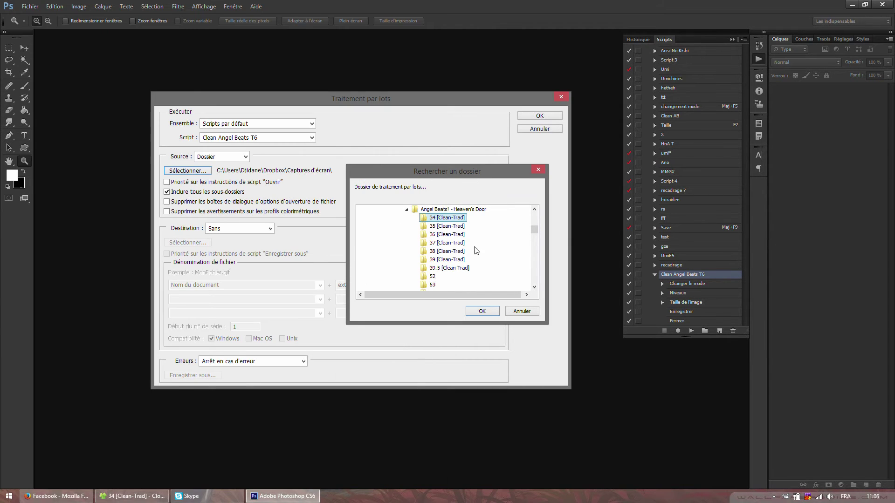
click(480, 311)
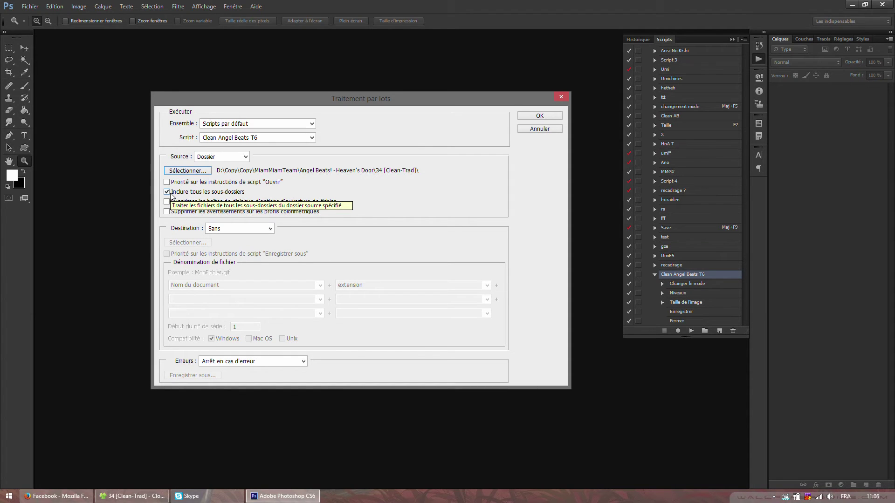
click(184, 170)
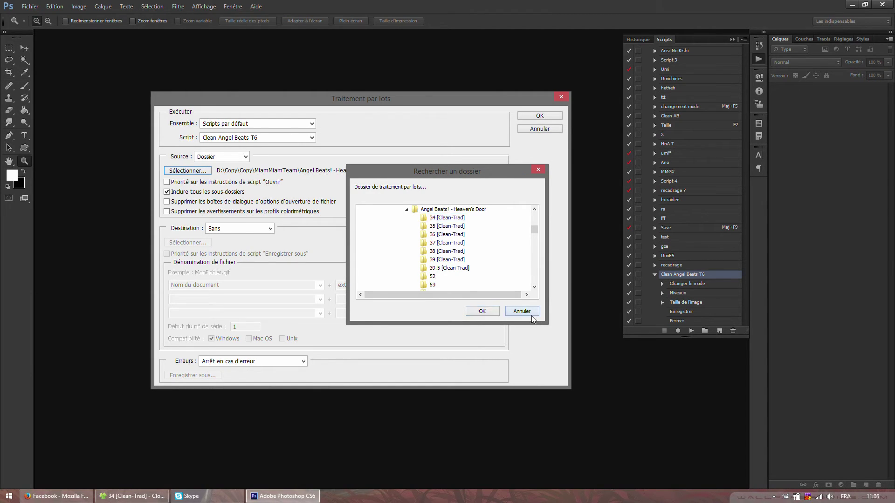
click(482, 311)
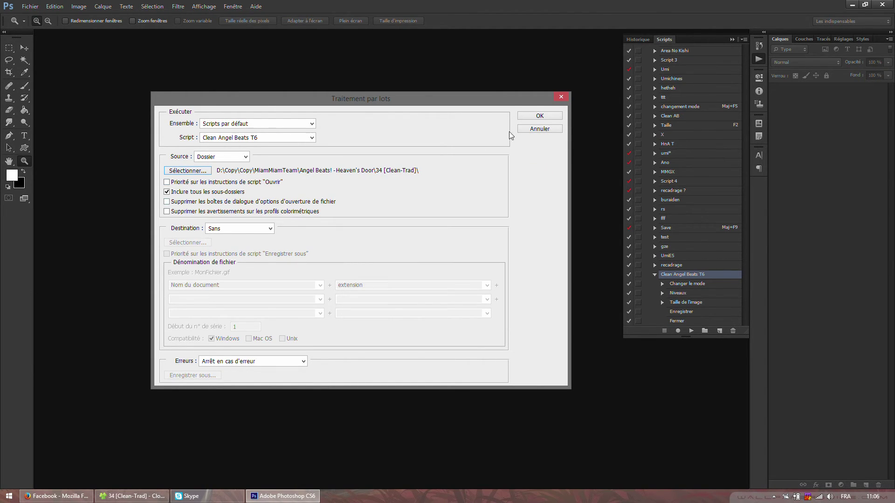
click(539, 117)
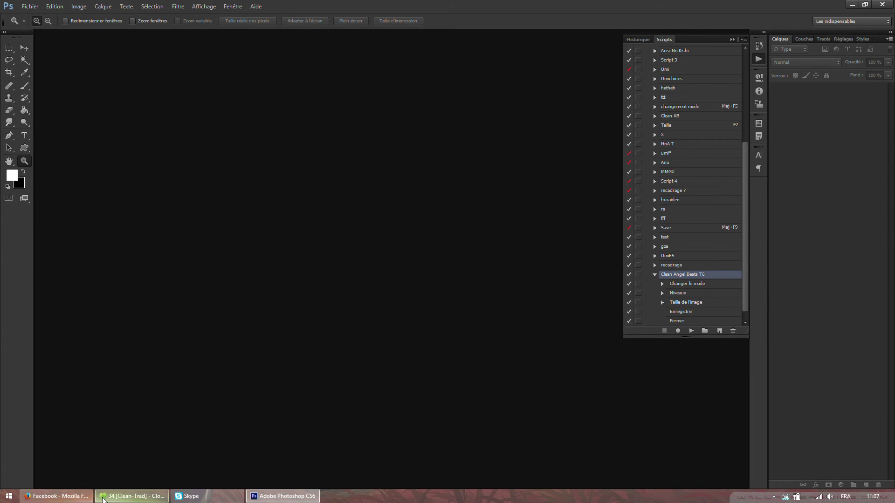
Switch to the 34 [Clean-Trad] folder and inspect the processed 8.png at actual size in the photo viewer
click(132, 496)
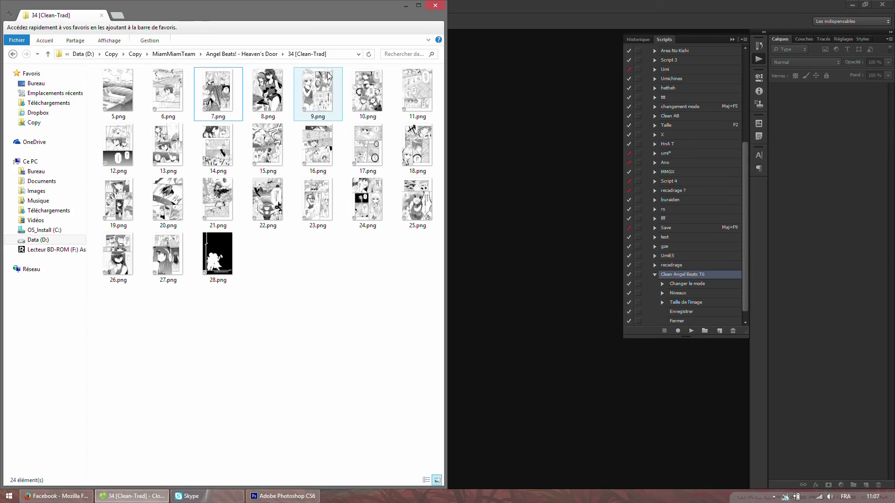
double_click(265, 70)
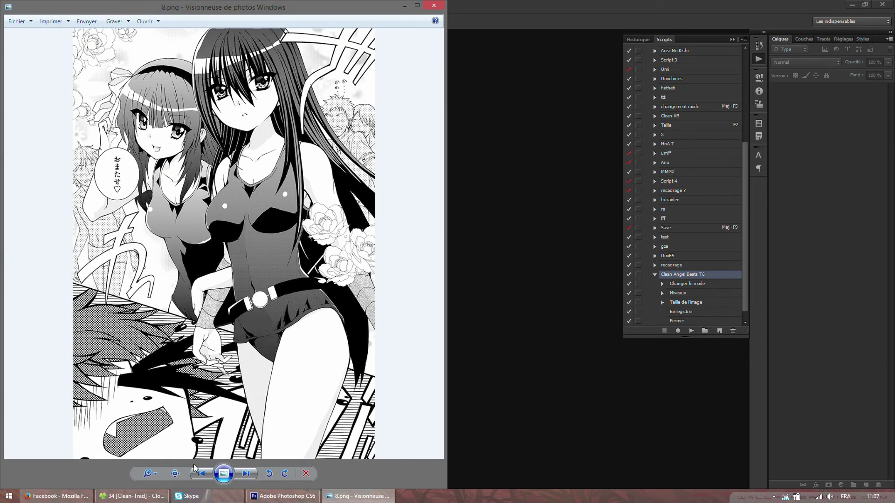
click(175, 474)
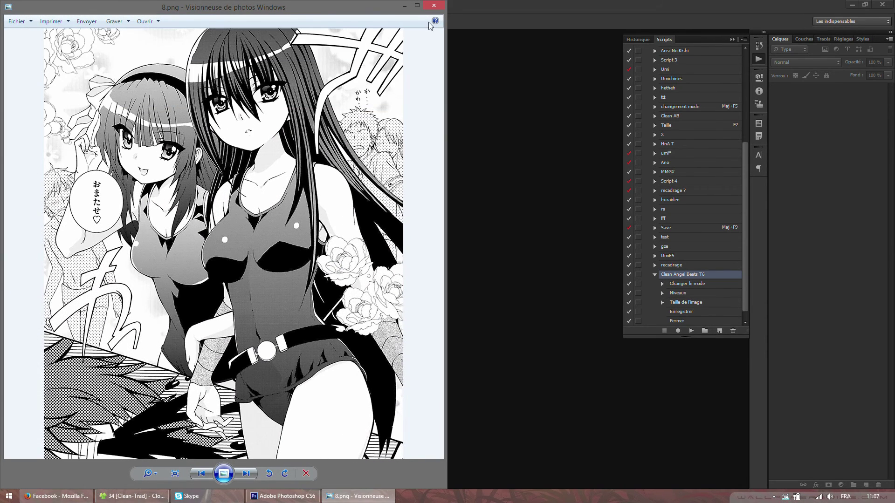
click(434, 6)
Move 1.jpg, 2.jpg, 3.png and 4.png from the Angel Beats! - Heaven's Door folder back into 34 [Clean-Trad]
click(219, 55)
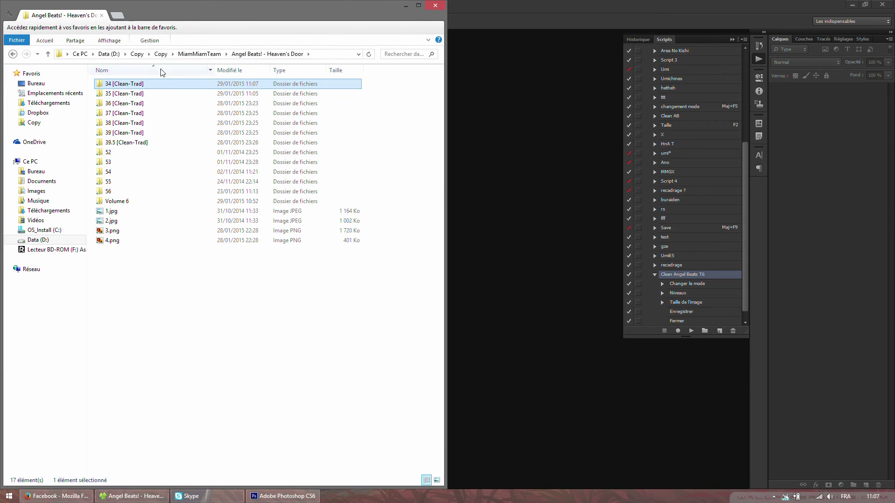
drag(121, 262, 124, 84)
Switch back to Photoshop and check whether the selected Clean Angel Beats T6 script can be saved on its own
click(609, 216)
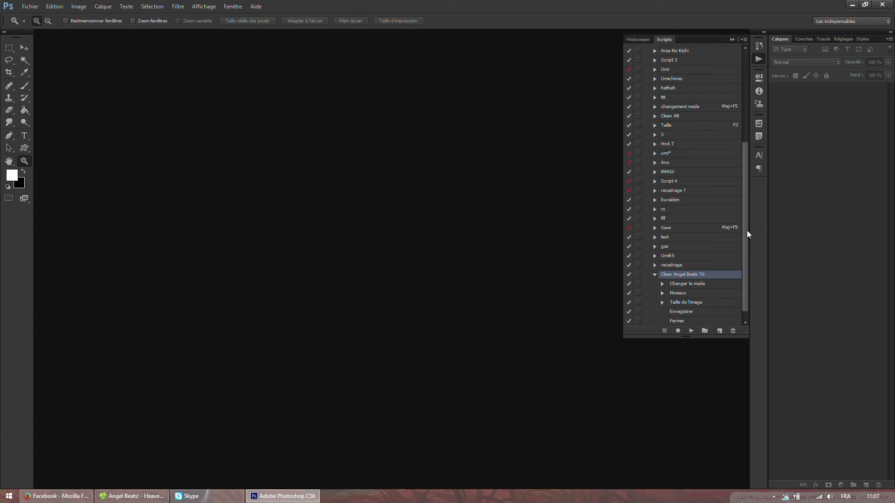
drag(748, 231, 749, 271)
click(648, 321)
scroll(671, 273, down, 3)
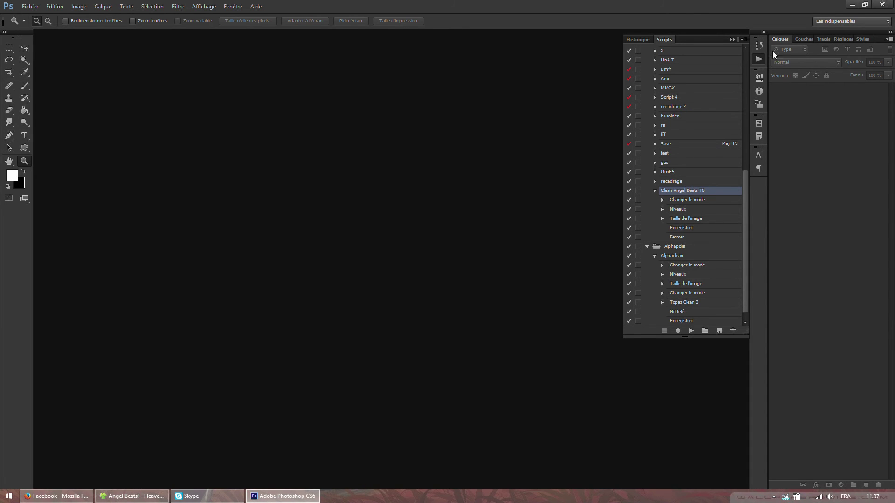
click(744, 40)
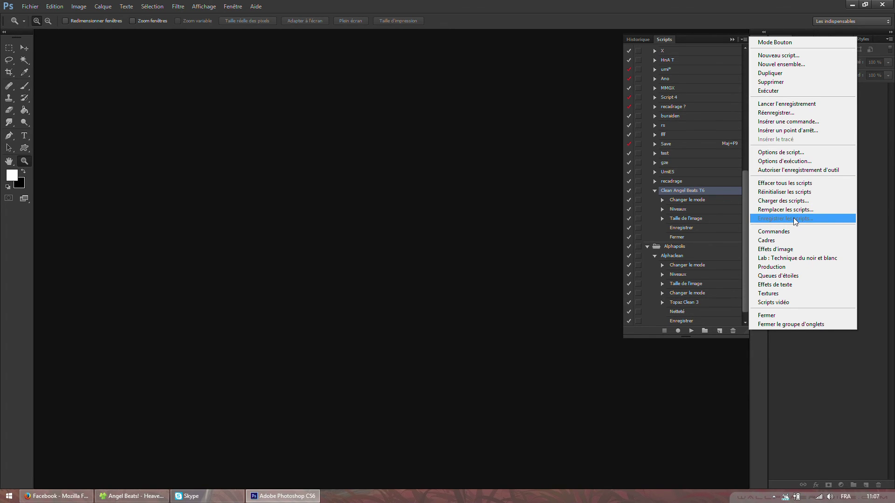
click(678, 196)
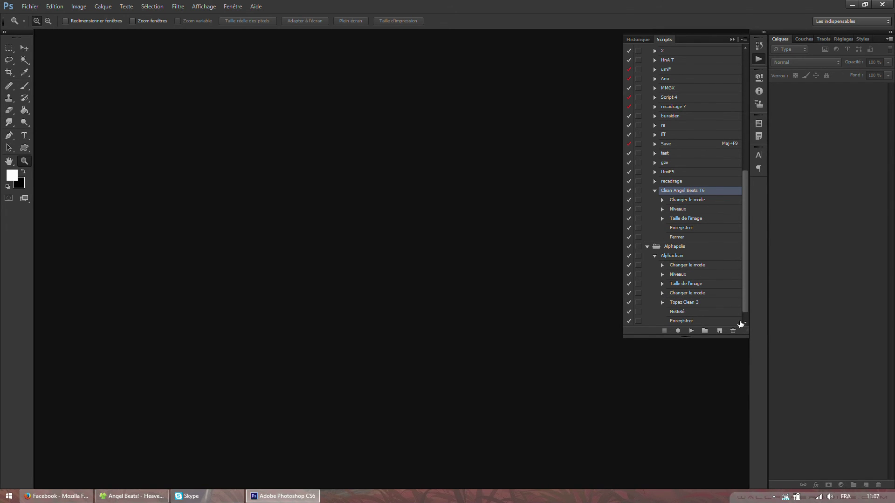
Create a new script set named Clean Angel Beats
click(704, 331)
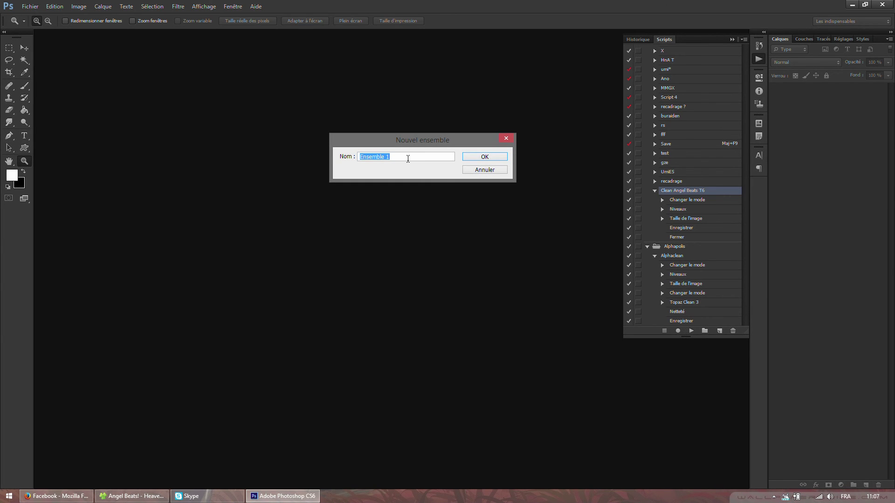
text(Cle)
key(BackSpace)
key(BackSpace)
key(BackSpace)
text(Clean ANgle Beats)
key(Return)
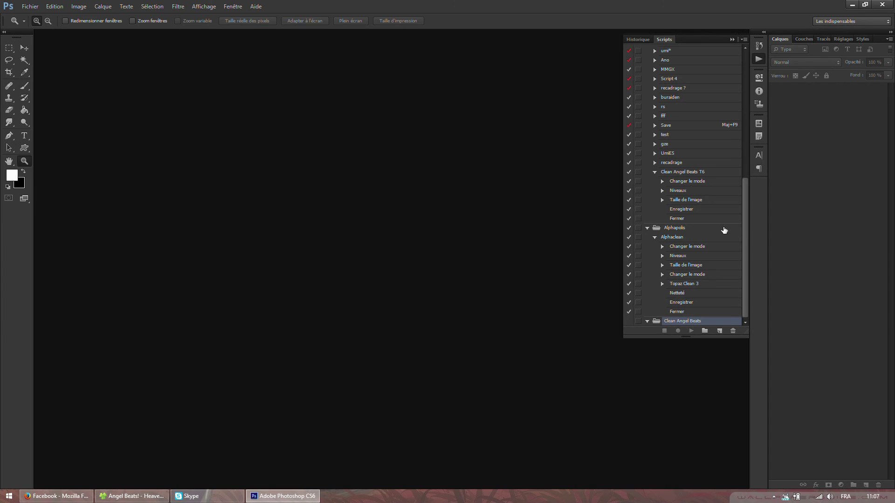
Move the Clean Angel Beats T6 and test scripts into the Clean Angel Beats set and collapse Clean Angel Beats T6
click(694, 175)
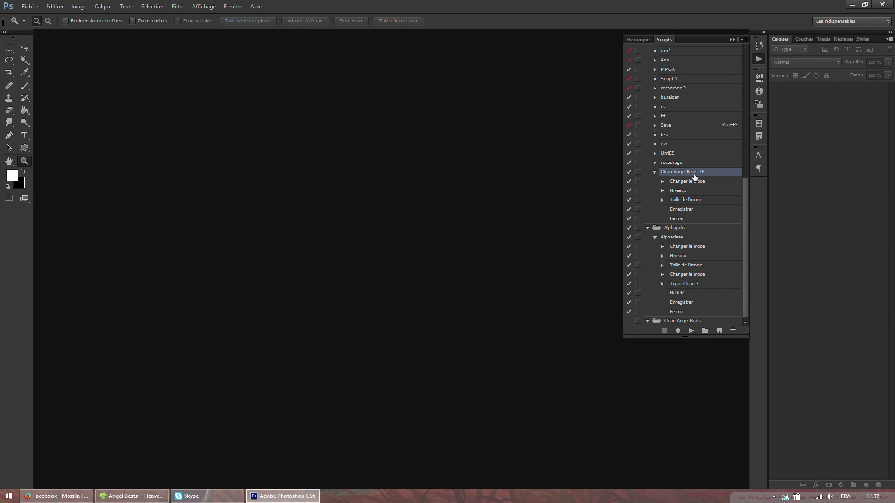
drag(695, 176, 682, 325)
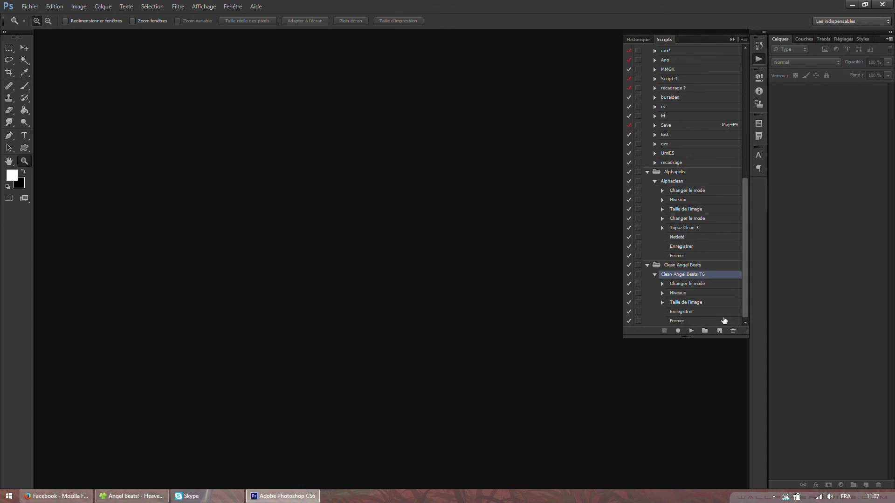
drag(657, 135, 681, 263)
click(654, 273)
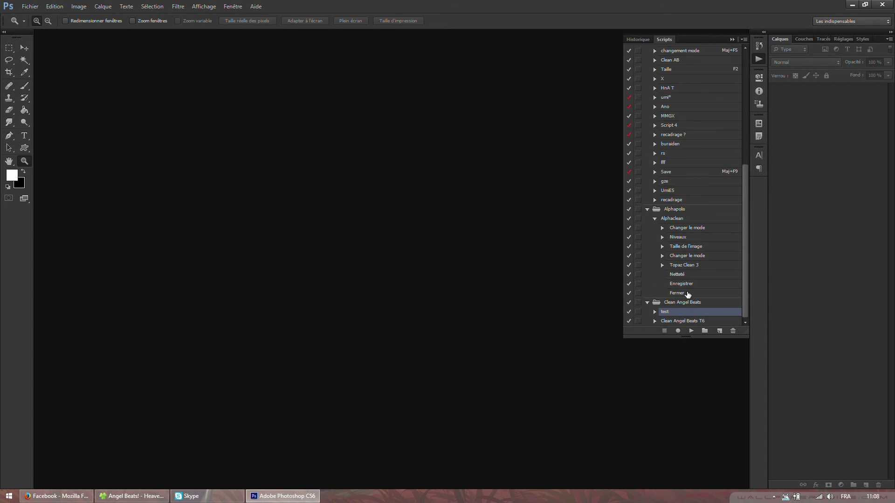
Open the save dialog for the Clean Angel Beats script set, dismiss it without saving, and hide the script list
click(689, 303)
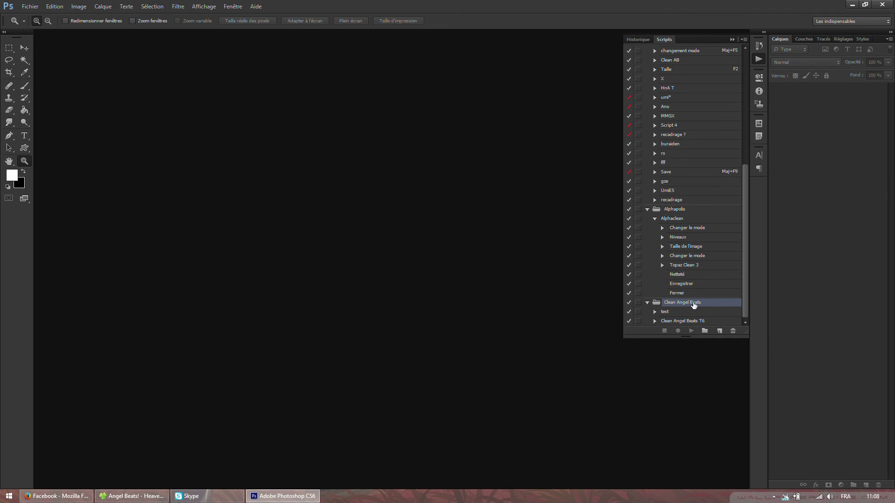
click(744, 41)
click(791, 218)
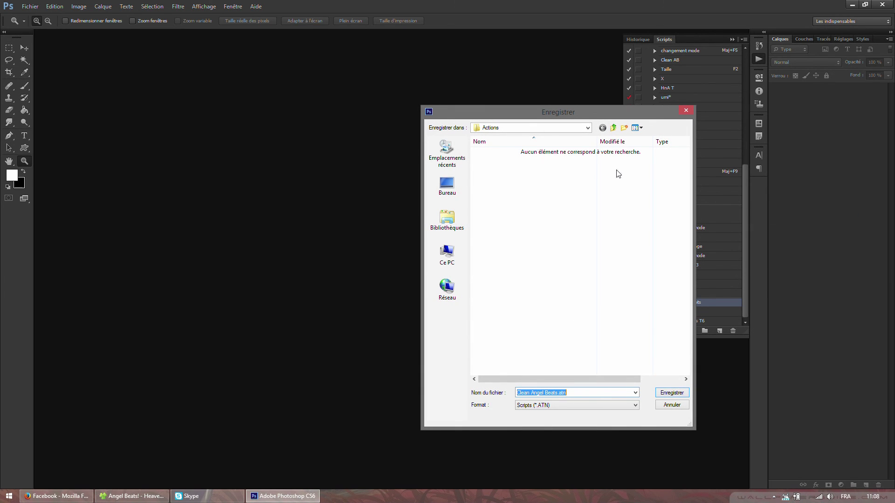
click(685, 110)
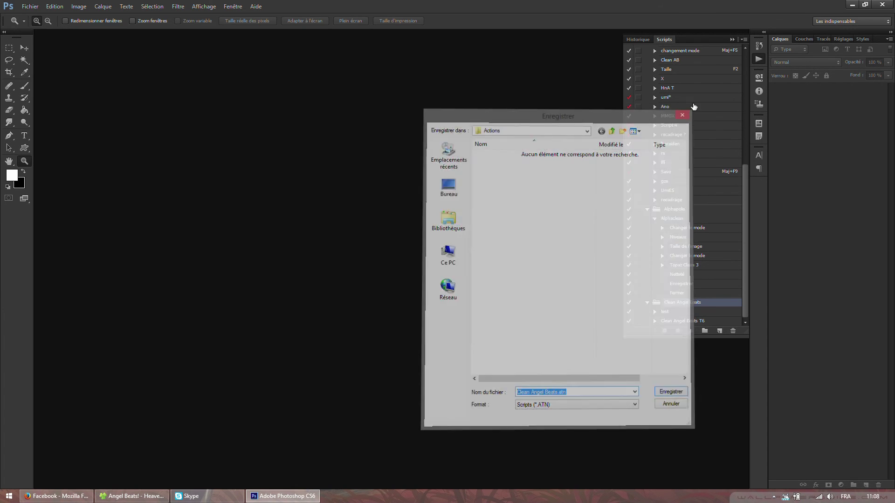
click(756, 62)
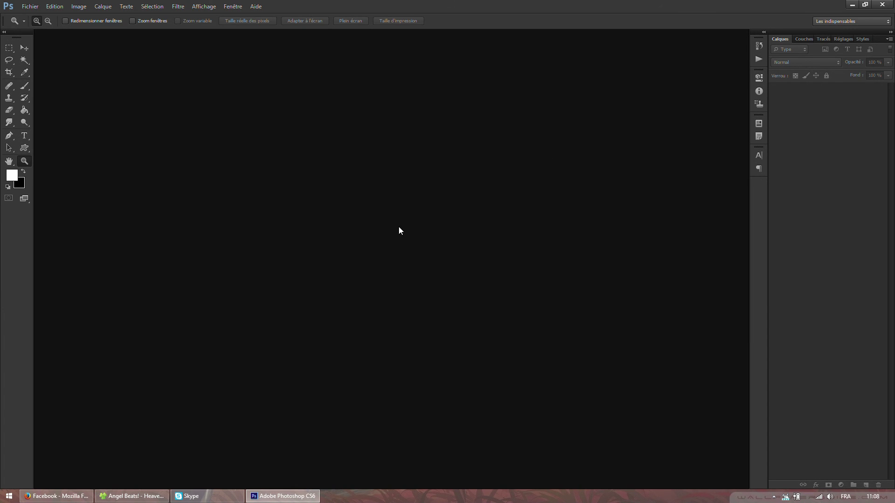